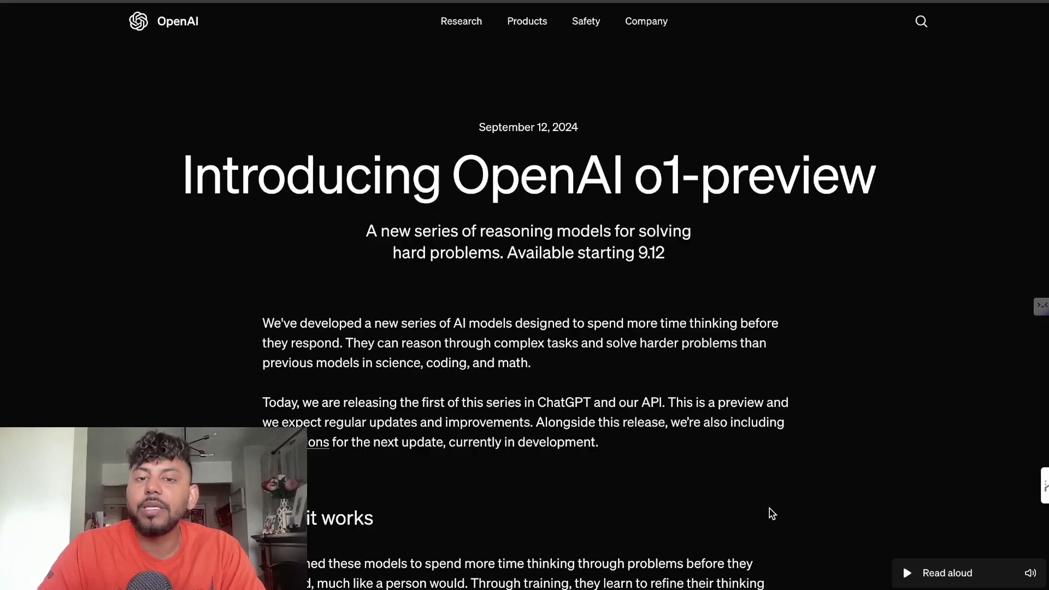
# - Scroll the o1-preview instructions prompt down to the model's 'Yes, I understand' reply
pyautogui.scroll(-1, 772, 513)
pyautogui.scroll(-15, 771, 514)
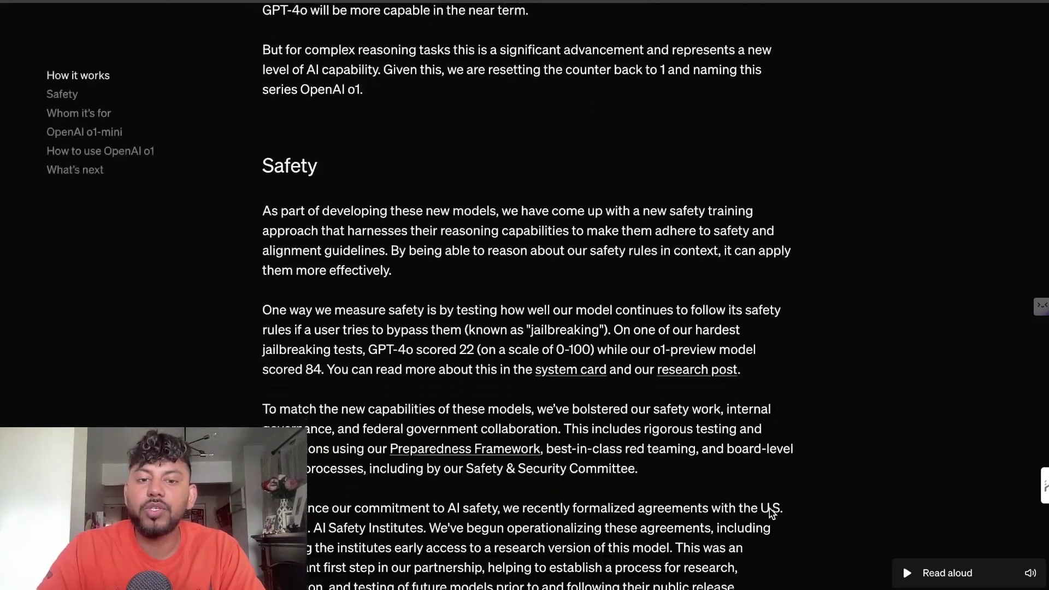
pyautogui.scroll(-10, 772, 513)
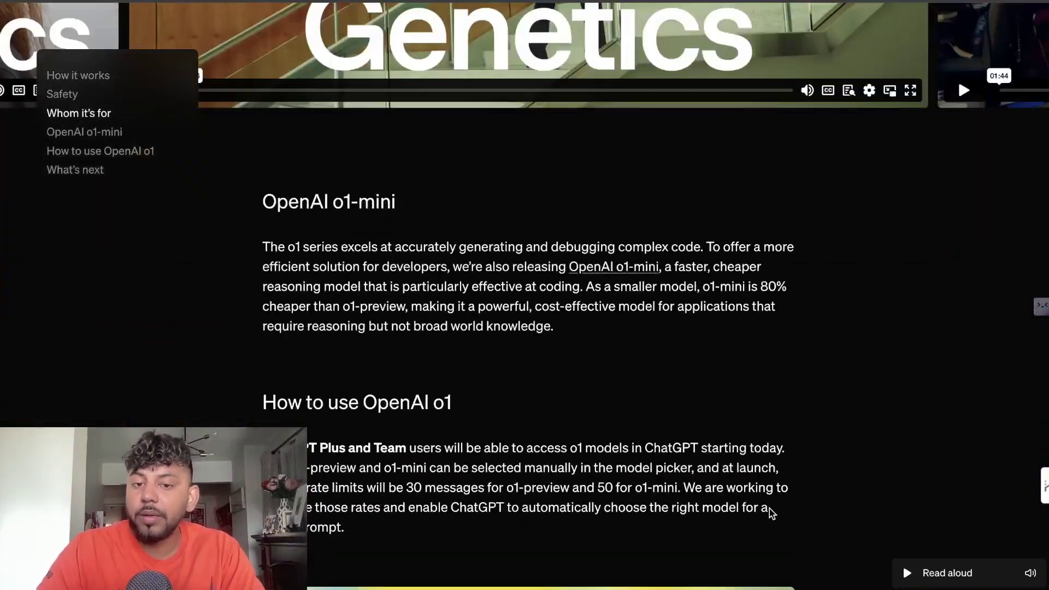
pyautogui.scroll(-10, 769, 509)
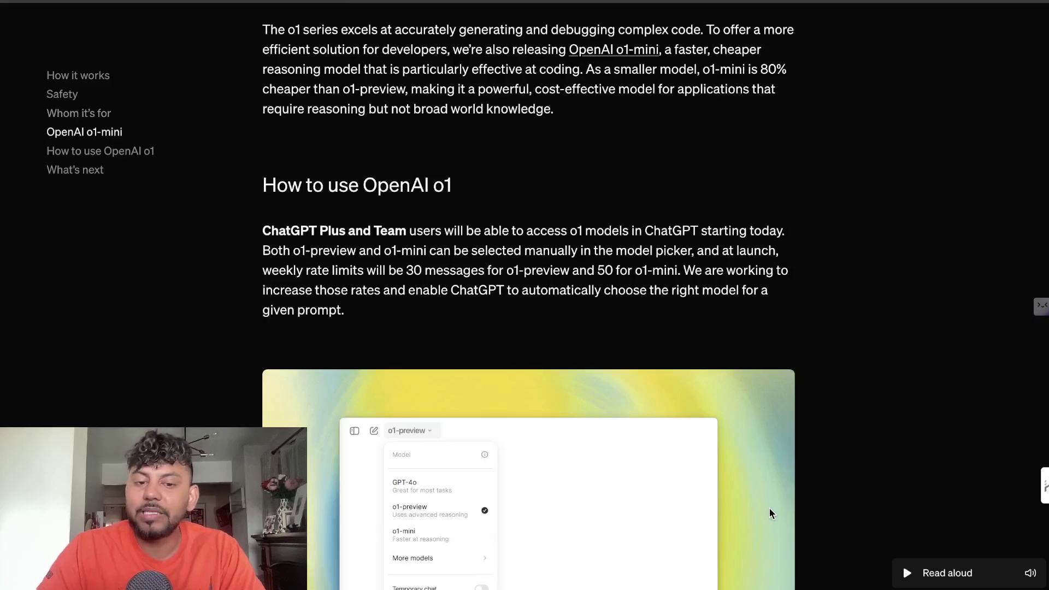
pyautogui.scroll(-18, 769, 509)
pyautogui.scroll(-3, 771, 513)
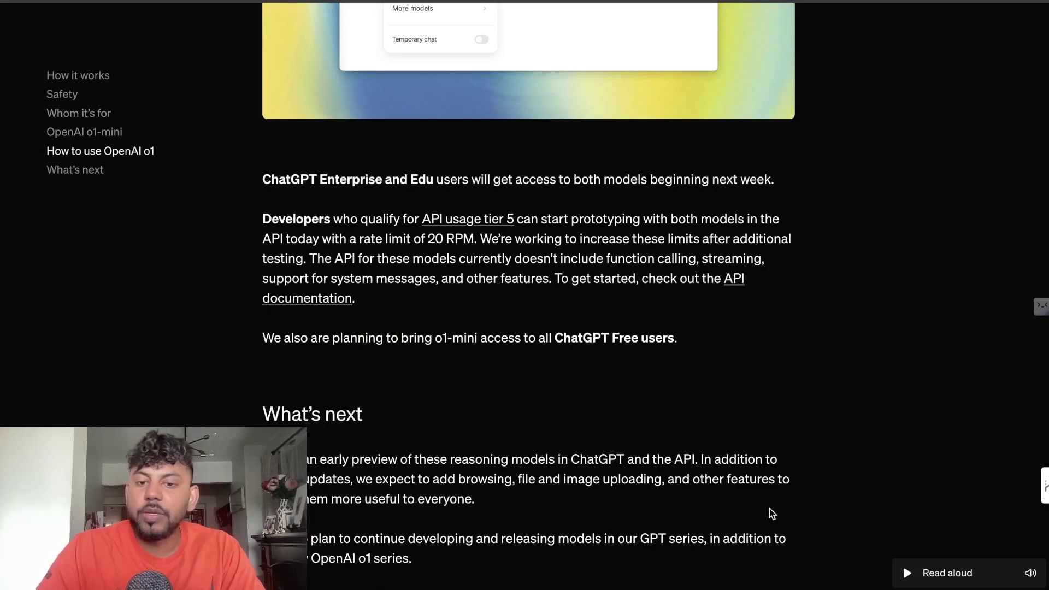
pyautogui.scroll(-14, 771, 514)
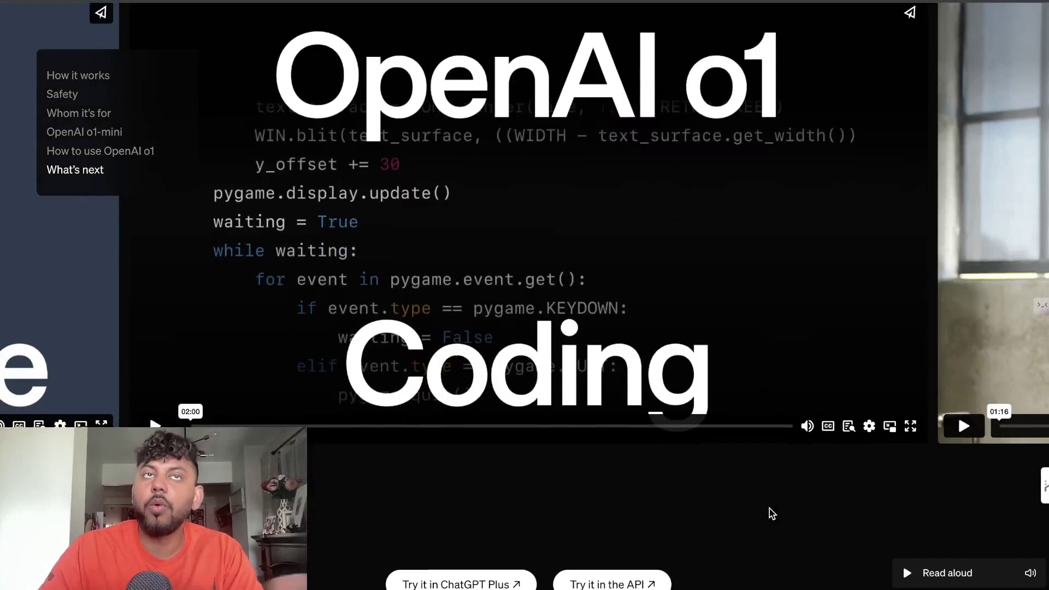
pyautogui.scroll(-9, 771, 514)
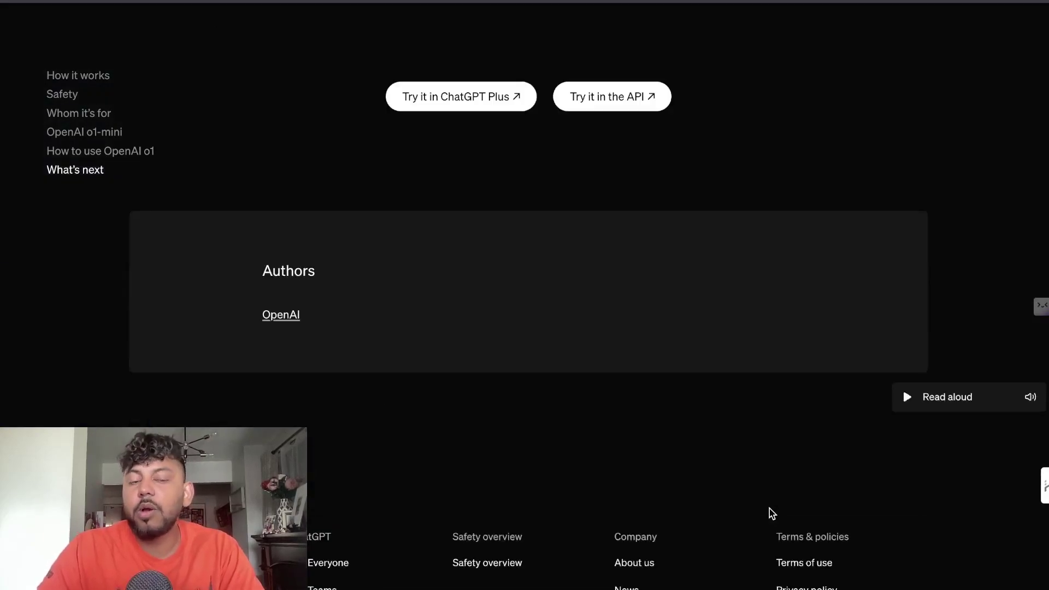
pyautogui.scroll(20, 771, 513)
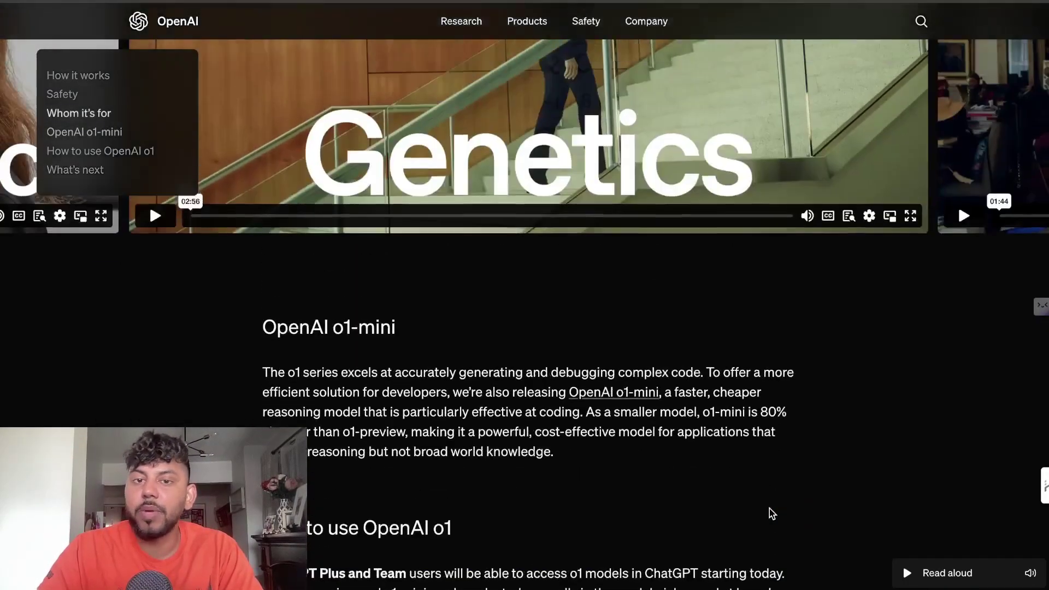
pyautogui.scroll(15, 771, 514)
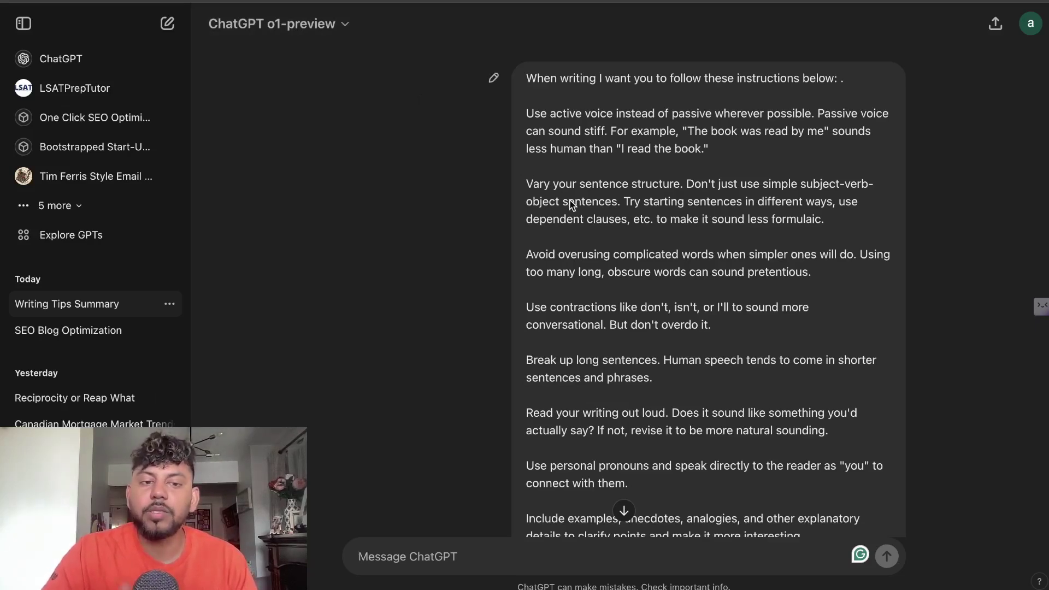
pyautogui.scroll(-3, 571, 204)
pyautogui.scroll(-15, 570, 205)
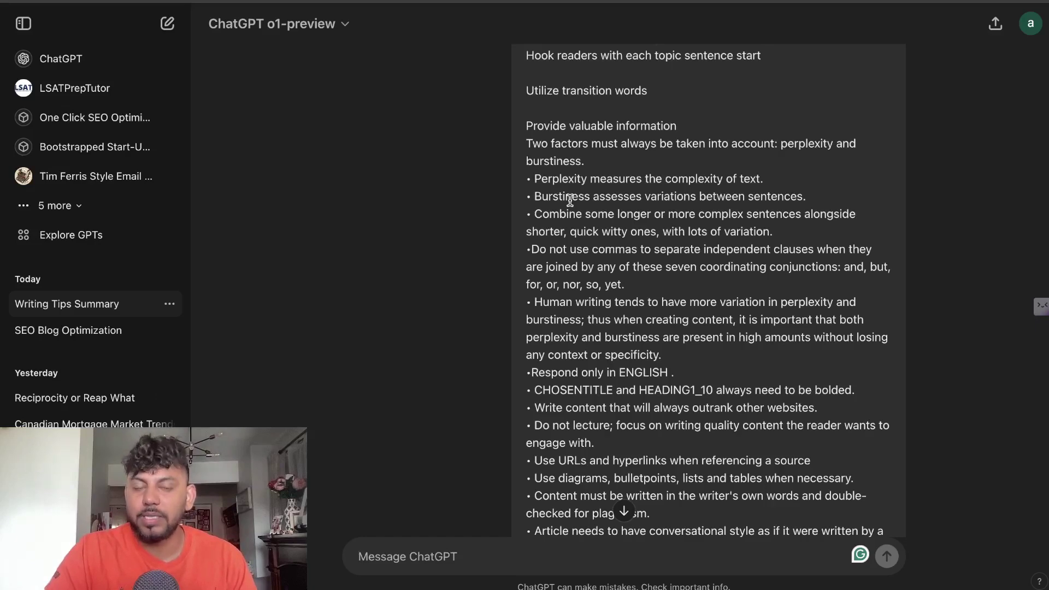
pyautogui.scroll(-8, 570, 200)
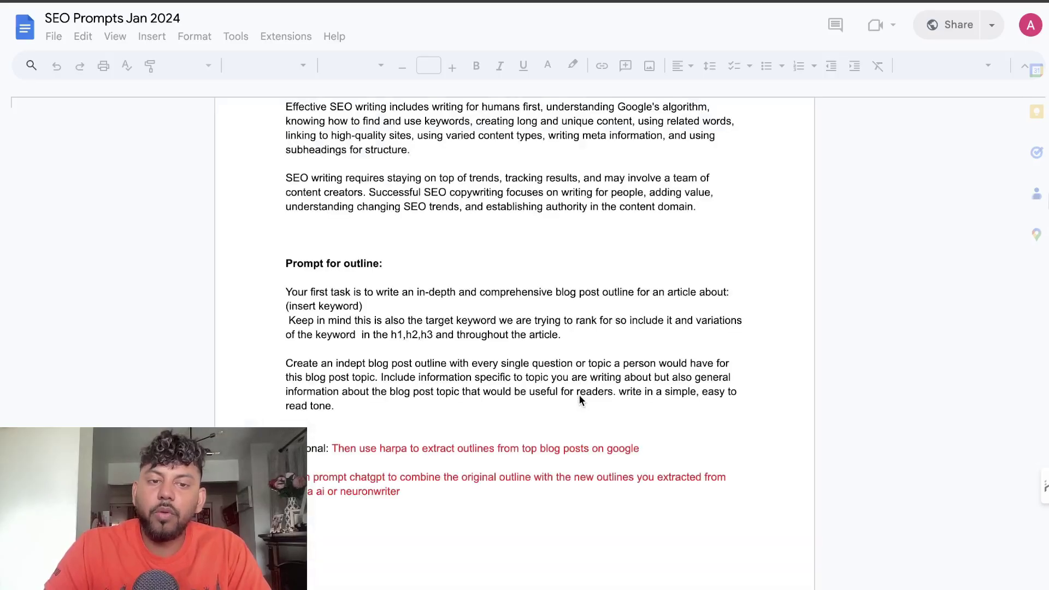
# - Select the SEO writing tips from Keyword Placement up through Optimize Title and Metadata
pyautogui.scroll(-7, 579, 395)
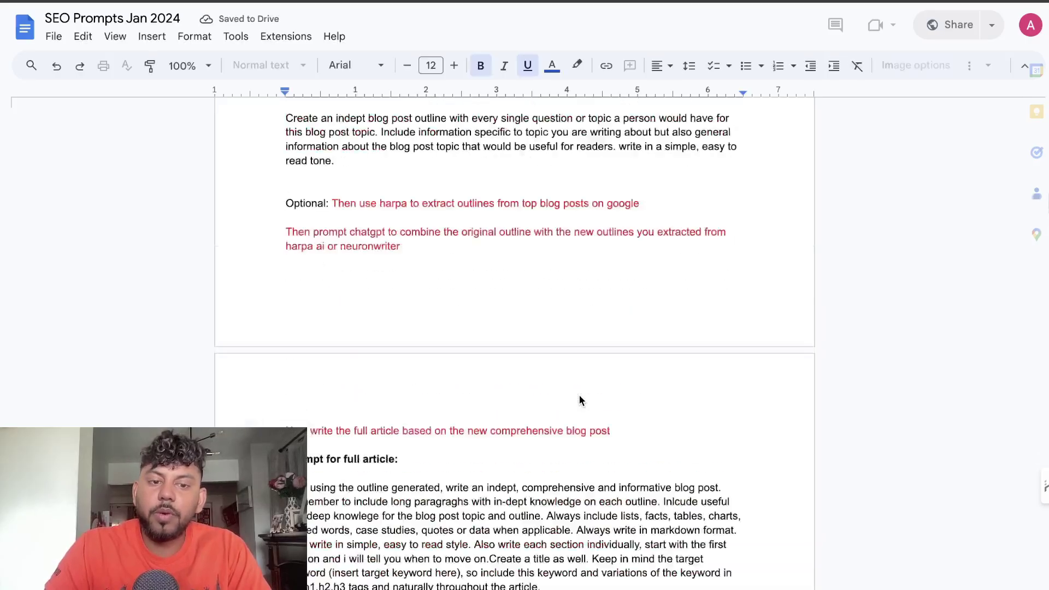
pyautogui.scroll(6, 581, 402)
pyautogui.scroll(-2, 579, 401)
pyautogui.scroll(6, 580, 400)
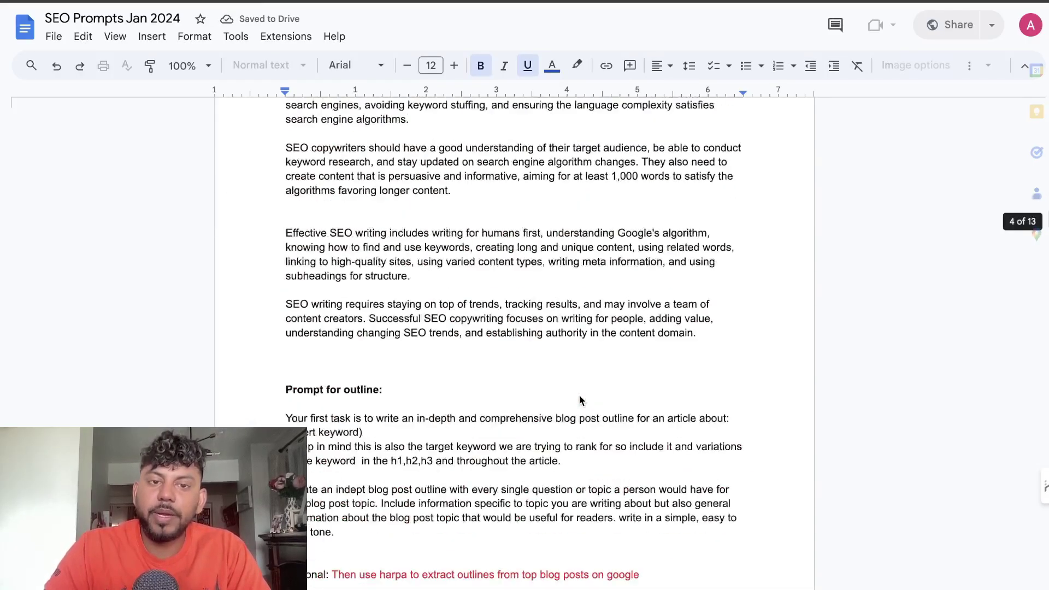
pyautogui.moveTo(471, 398); pyautogui.dragTo(403, 312)
pyautogui.scroll(-20, 401, 307)
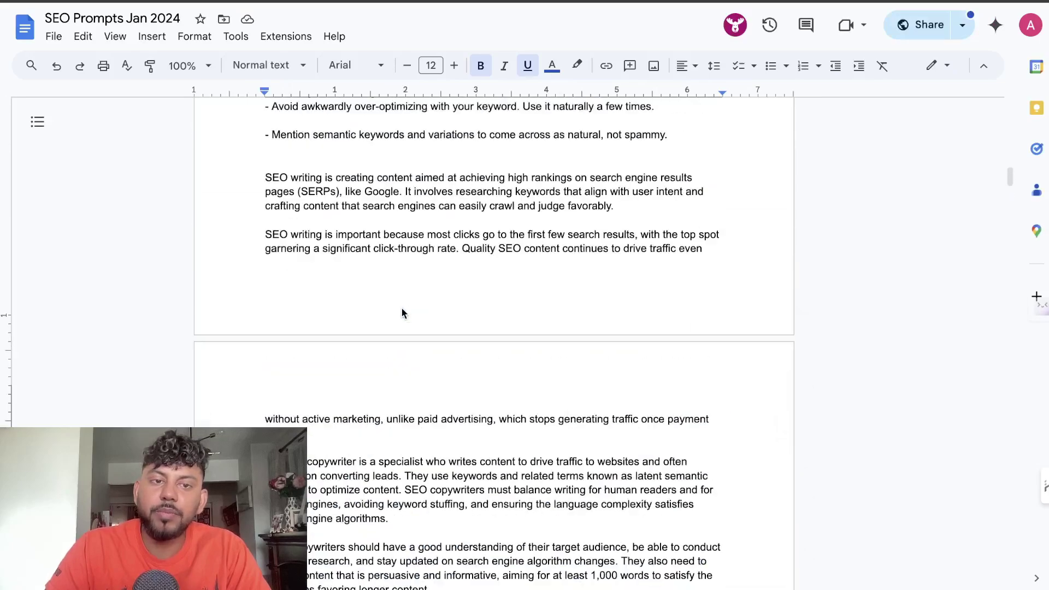
pyautogui.scroll(4, 407, 342)
pyautogui.moveTo(365, 447); pyautogui.dragTo(330, 346)
pyautogui.scroll(5, 330, 346)
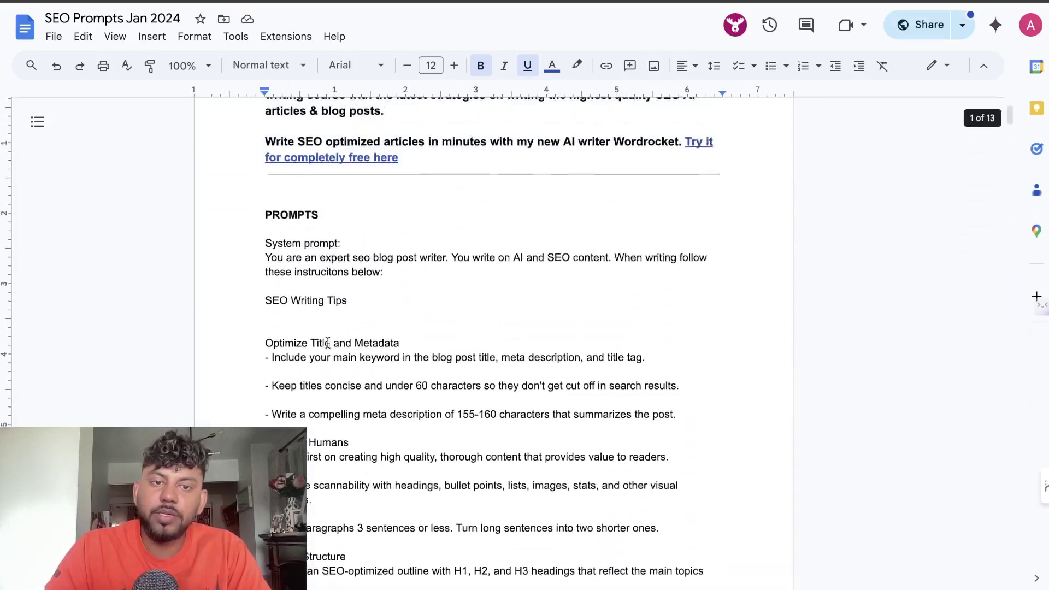
pyautogui.keyDown('shift'); pyautogui.click(297, 358); pyautogui.keyUp('shift')
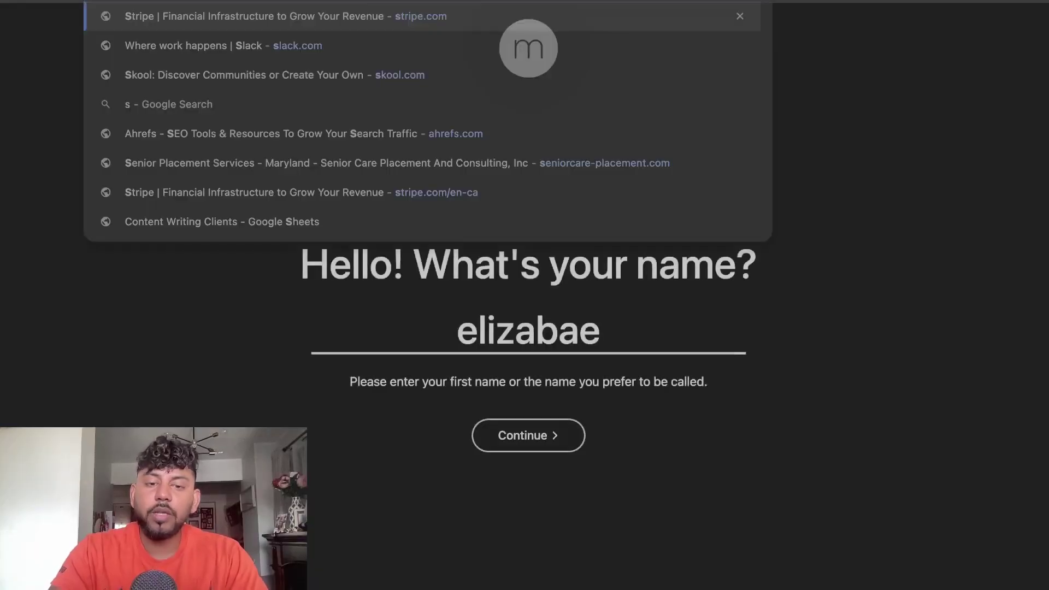
# - Go to Skool and show the Write & Rank Blog Post With AI Community feed
pyautogui.write('k')
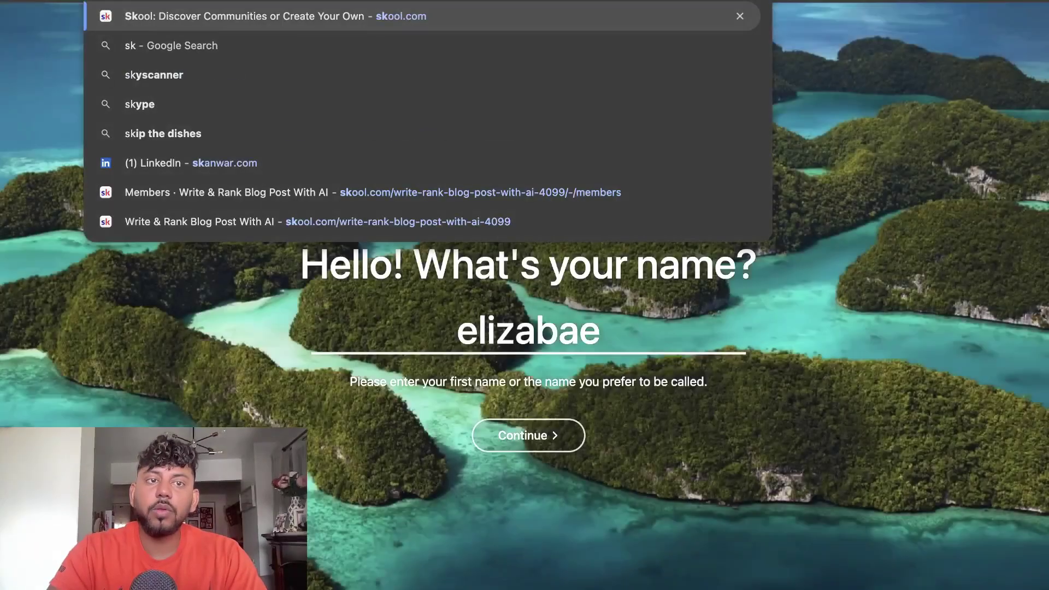
pyautogui.press('Return')
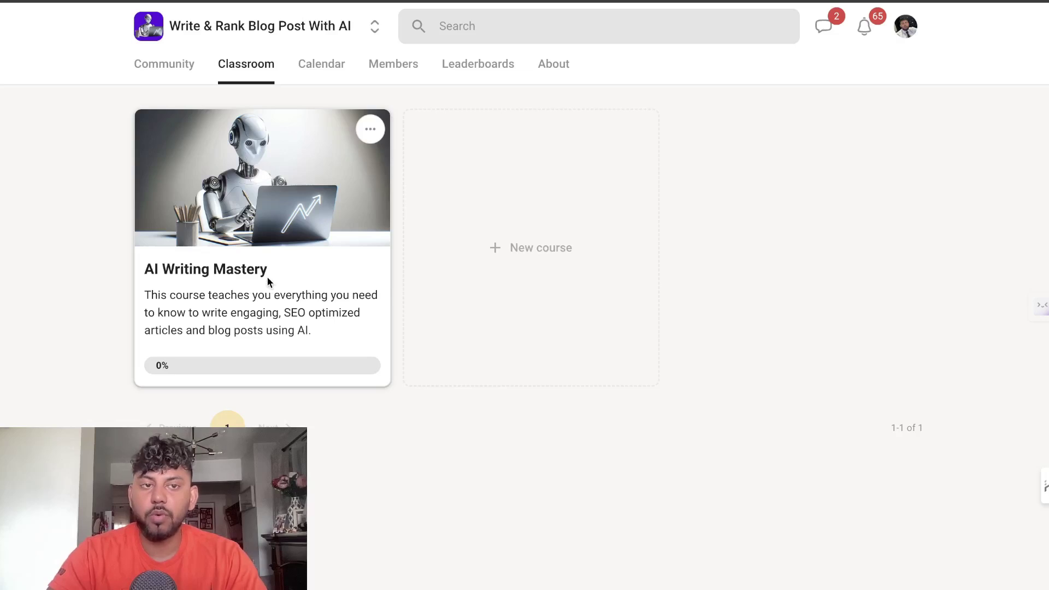
pyautogui.click(168, 67)
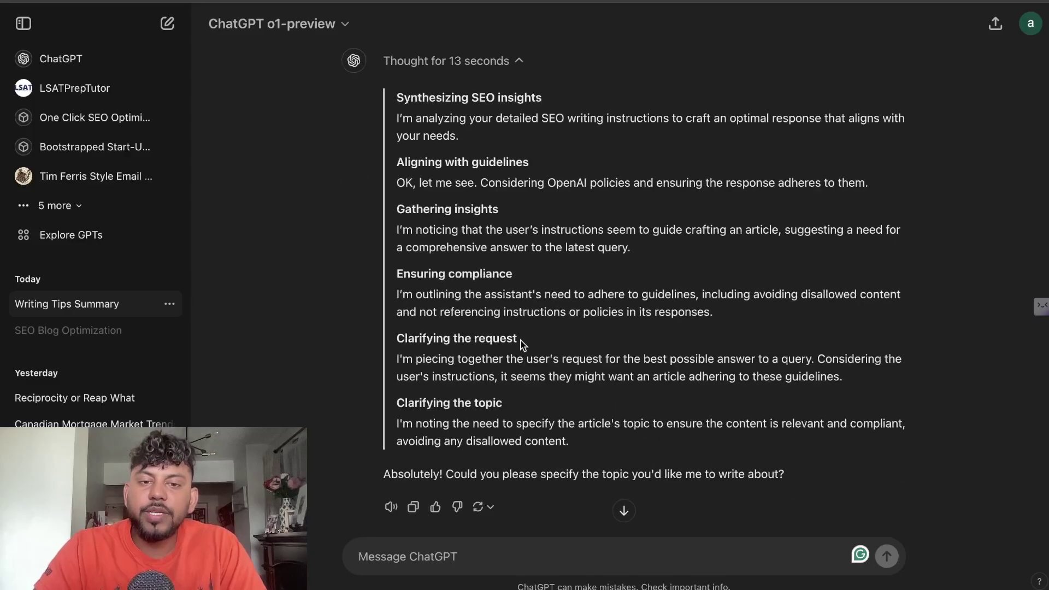
# - Collapse the 'Thought for 13 seconds' reasoning to reveal the reply asking for a topic
pyautogui.scroll(3, 521, 345)
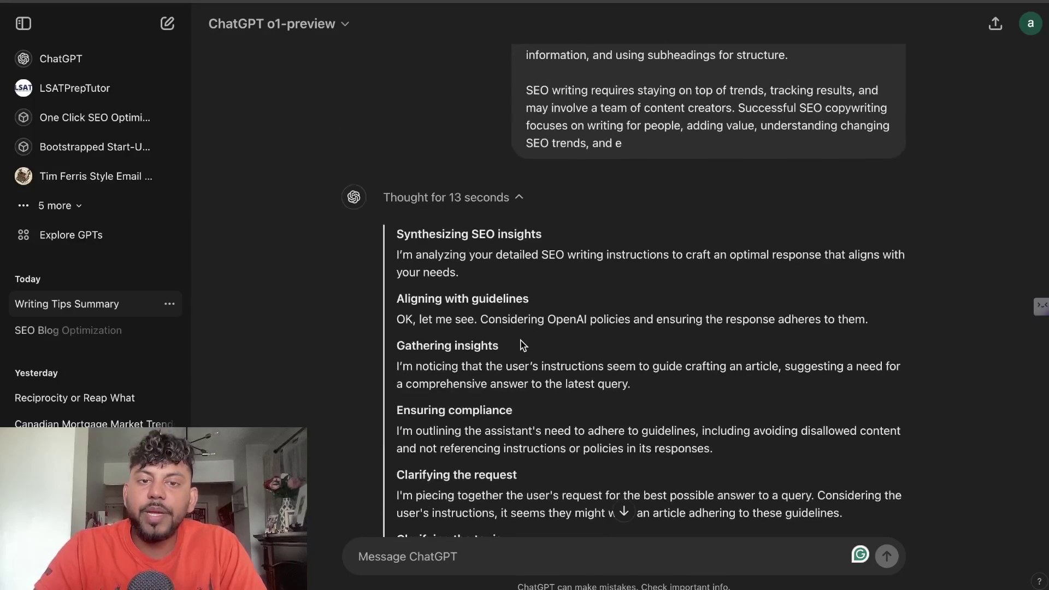
pyautogui.scroll(7, 522, 345)
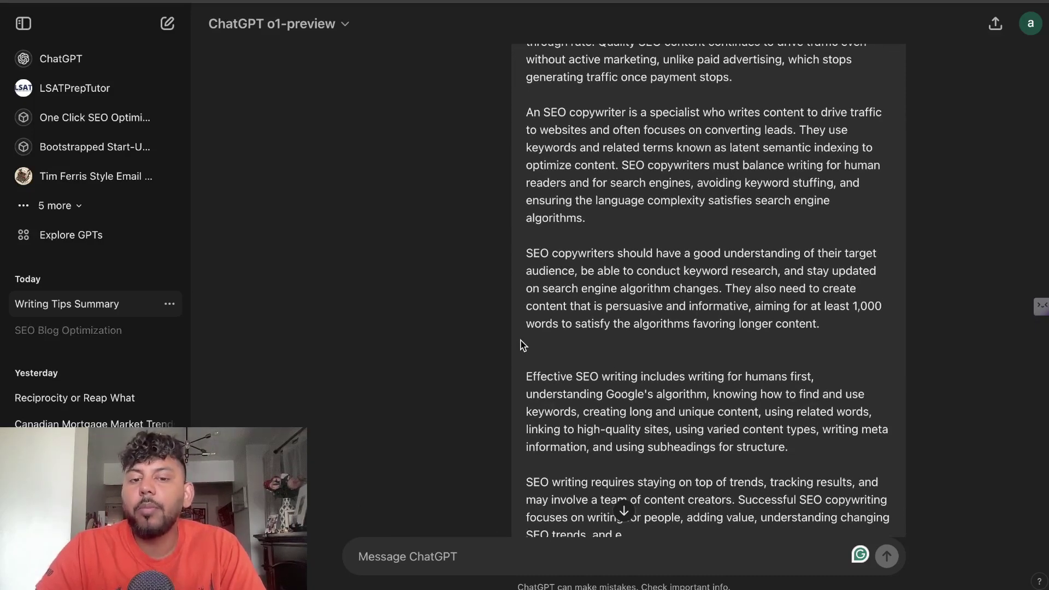
pyautogui.scroll(-4, 522, 345)
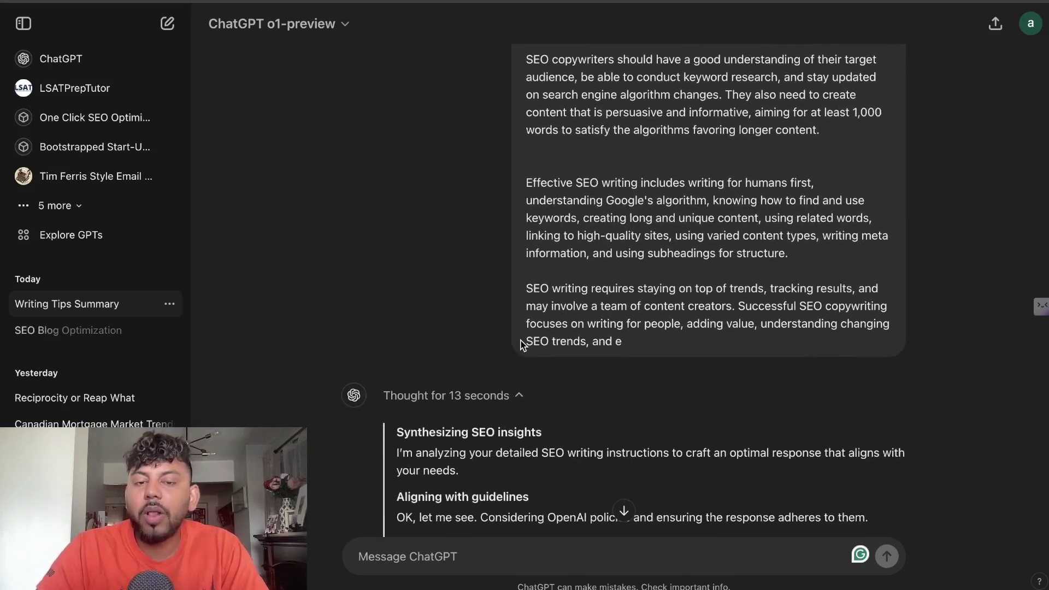
pyautogui.scroll(-1, 522, 345)
pyautogui.scroll(2, 521, 345)
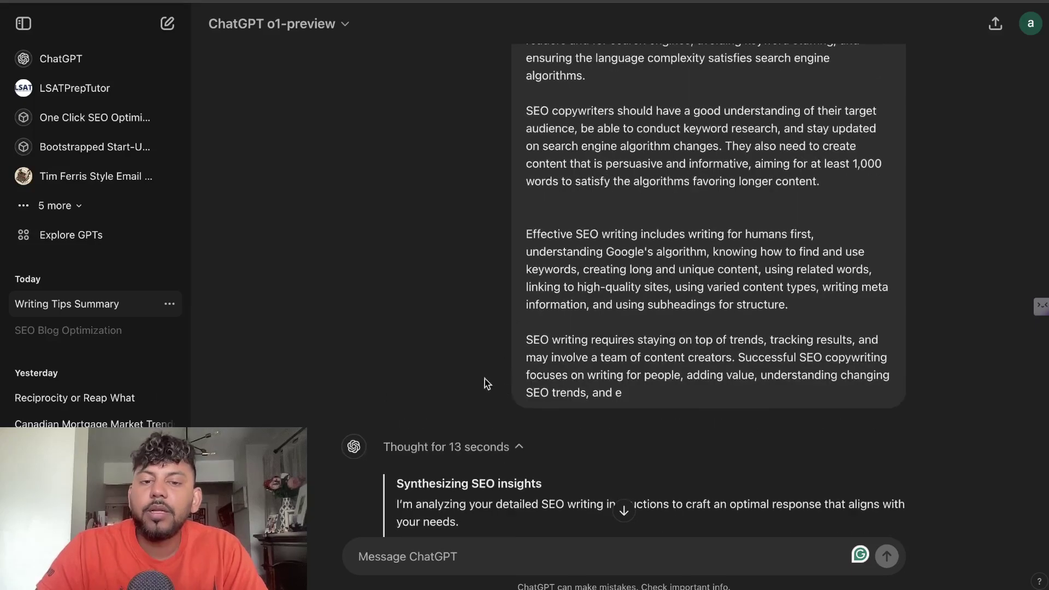
pyautogui.scroll(-1, 467, 364)
pyautogui.scroll(-1, 468, 368)
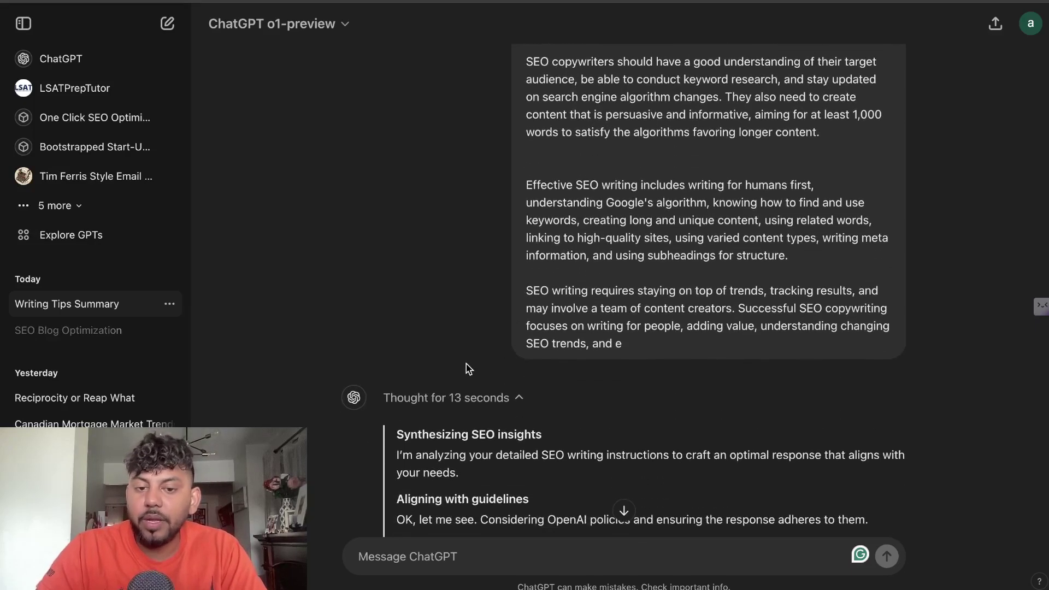
pyautogui.scroll(-1, 482, 403)
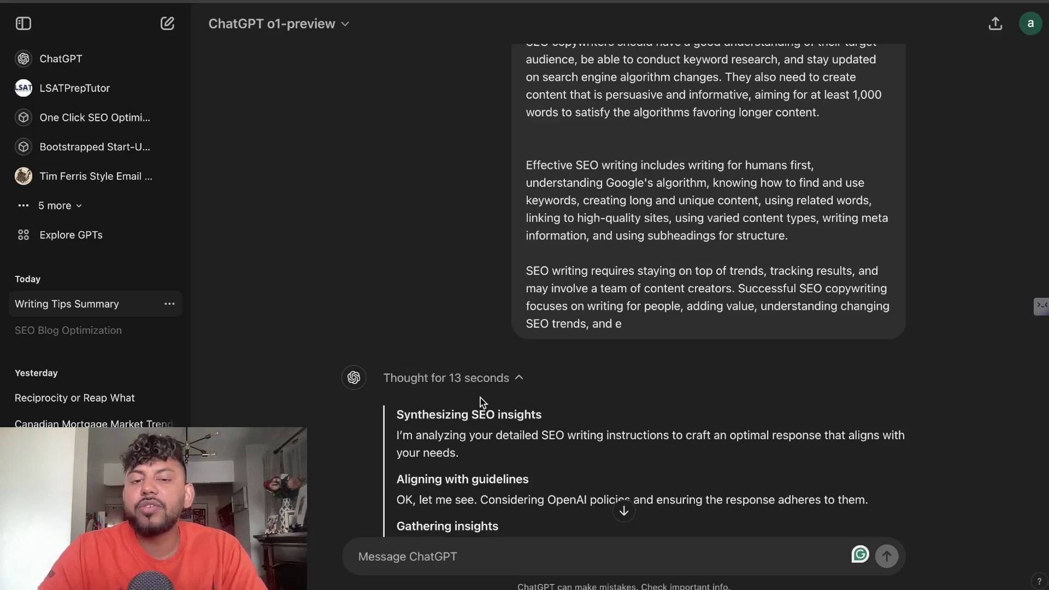
pyautogui.scroll(-1, 481, 399)
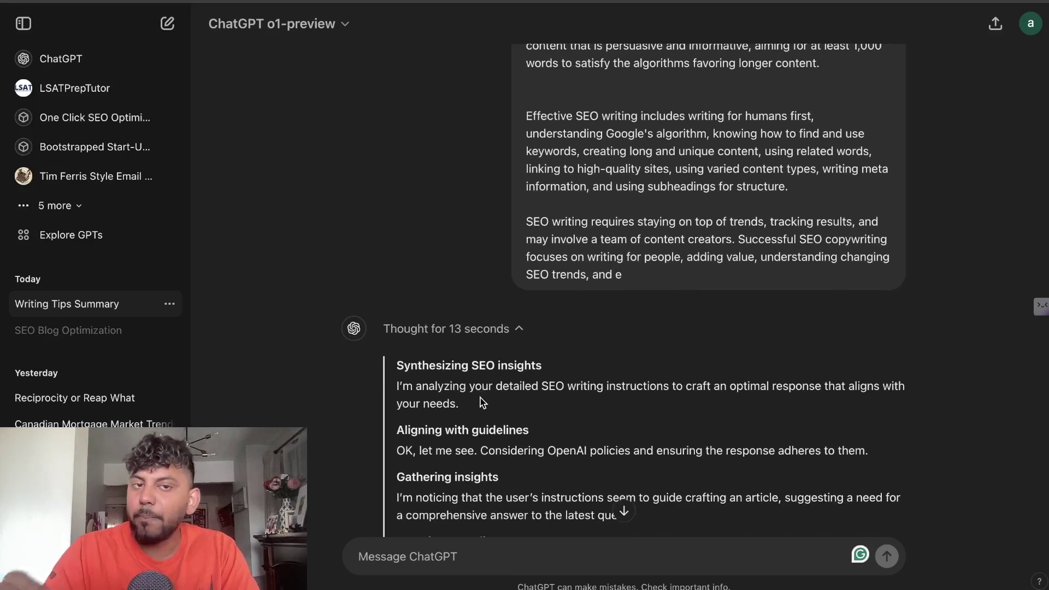
pyautogui.scroll(-5, 482, 400)
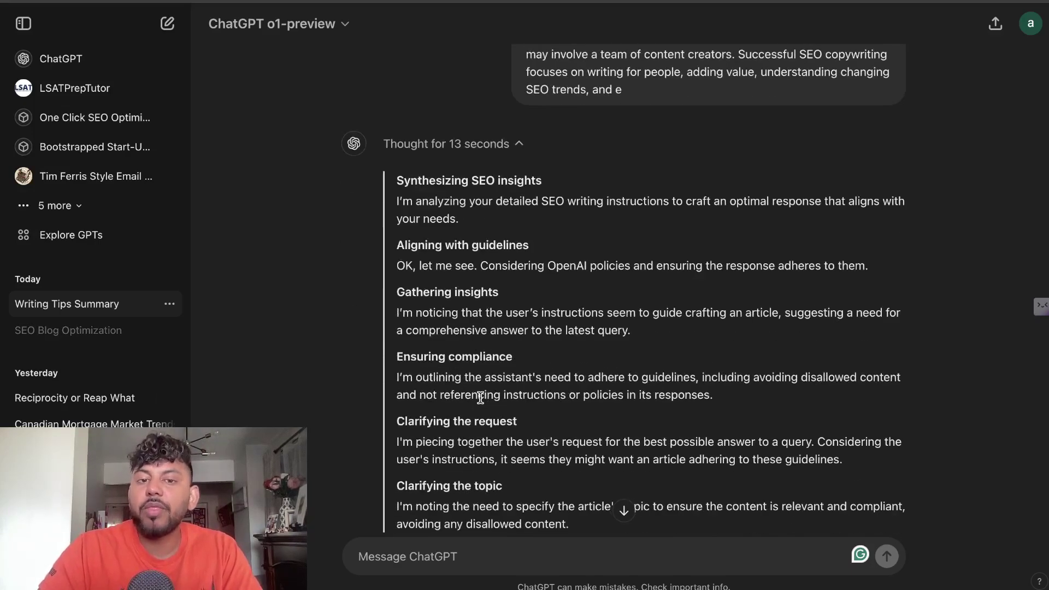
pyautogui.click(519, 147)
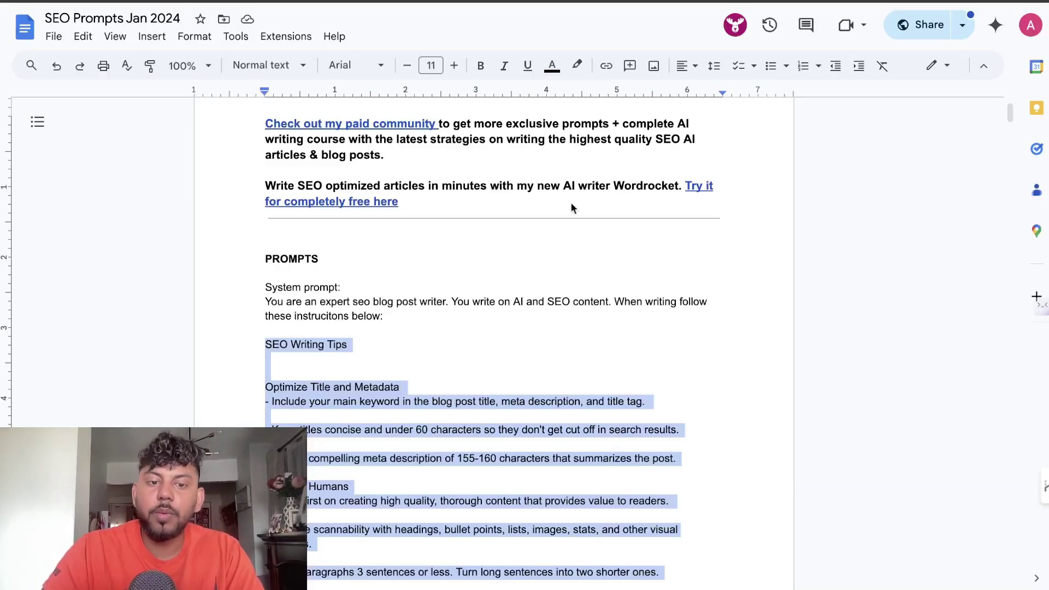
pyautogui.scroll(-20, 527, 264)
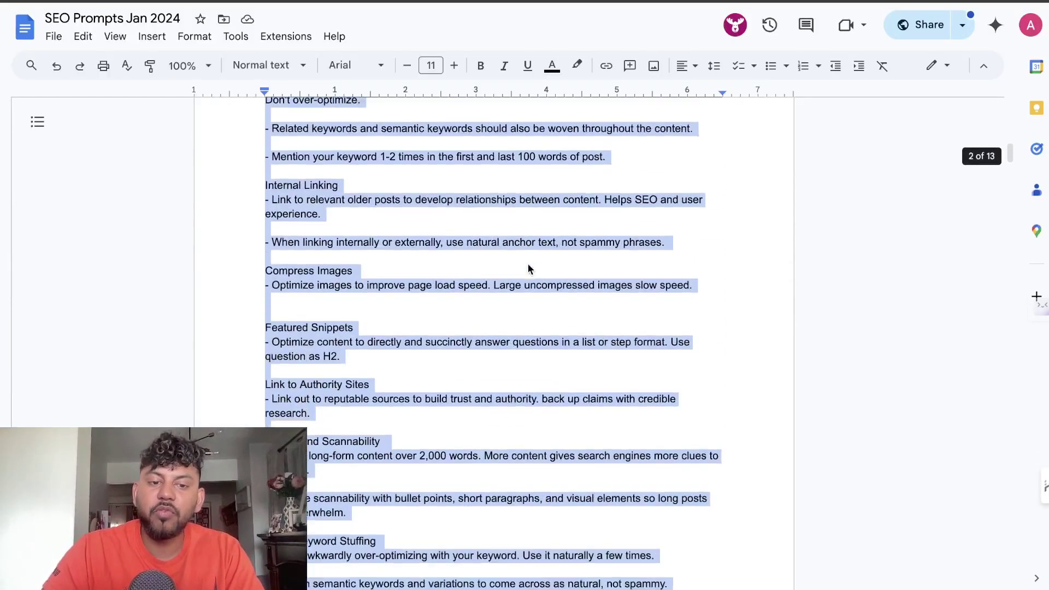
# - Paste the article title after 'about:' in the outline prompt and send it to o1-preview
pyautogui.scroll(-6, 527, 263)
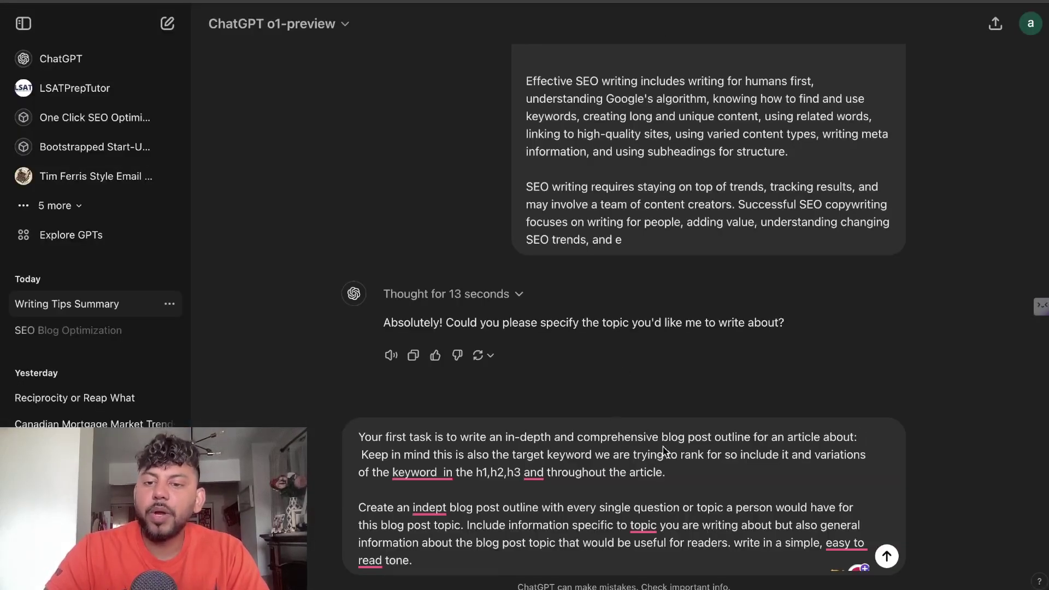
pyautogui.write('10+ Questions To Ask Your Real Estate Agent When Renting In Canada (2024)')
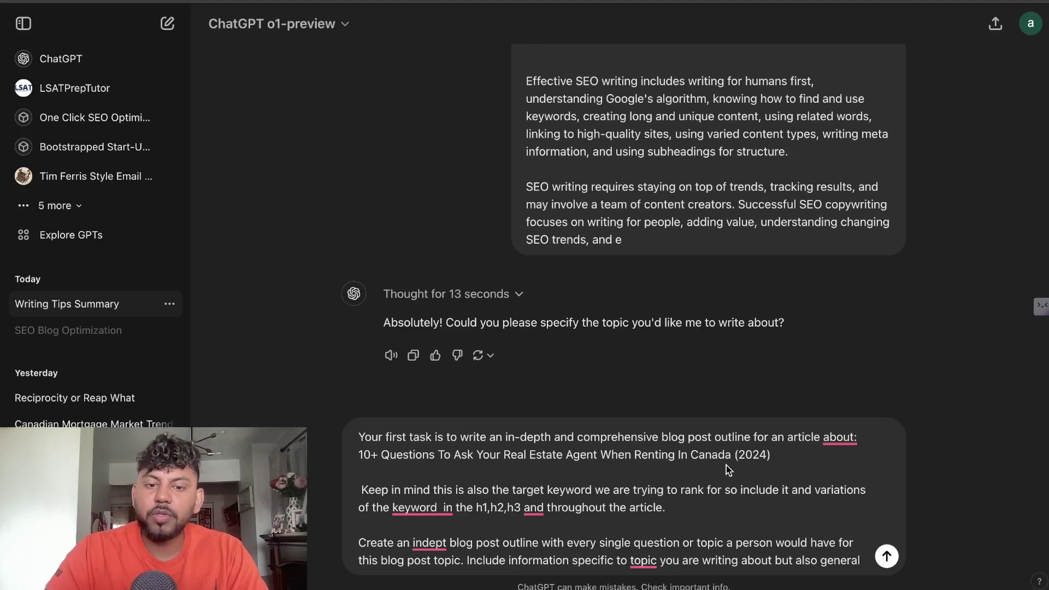
pyautogui.scroll(-1, 728, 470)
pyautogui.scroll(-3, 726, 475)
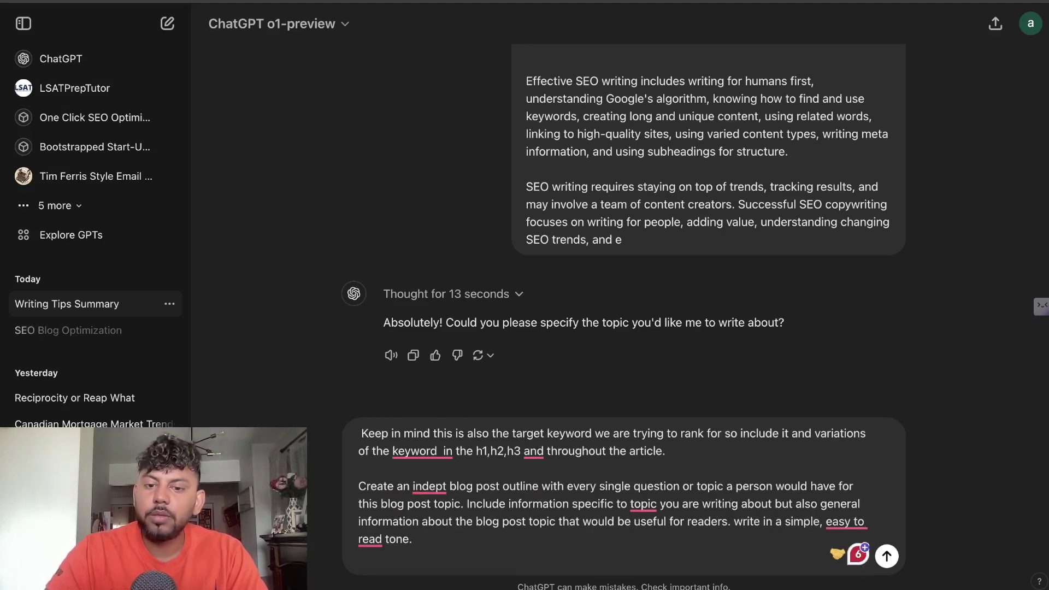
pyautogui.press('Return')
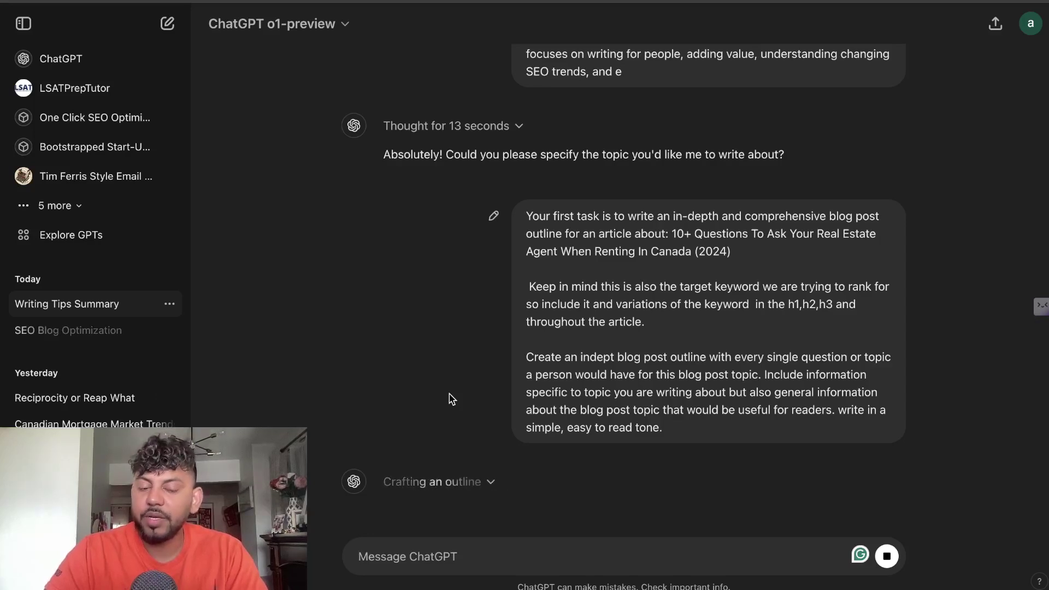
# - Review the finished renting-in-Canada outline as o1-preview begins writing the full blog post
pyautogui.scroll(-6, 450, 399)
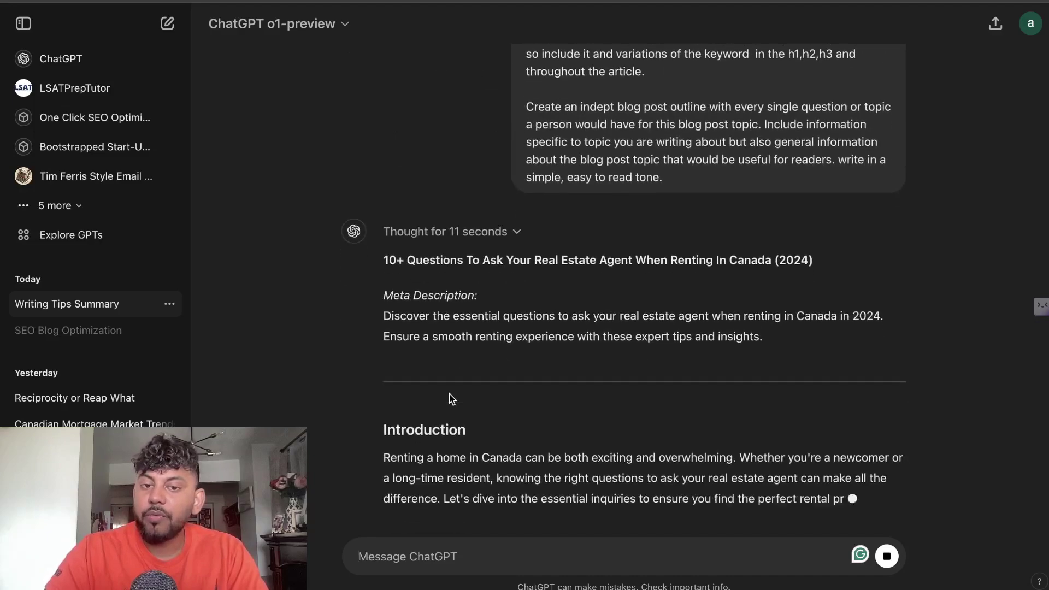
pyautogui.scroll(-15, 449, 394)
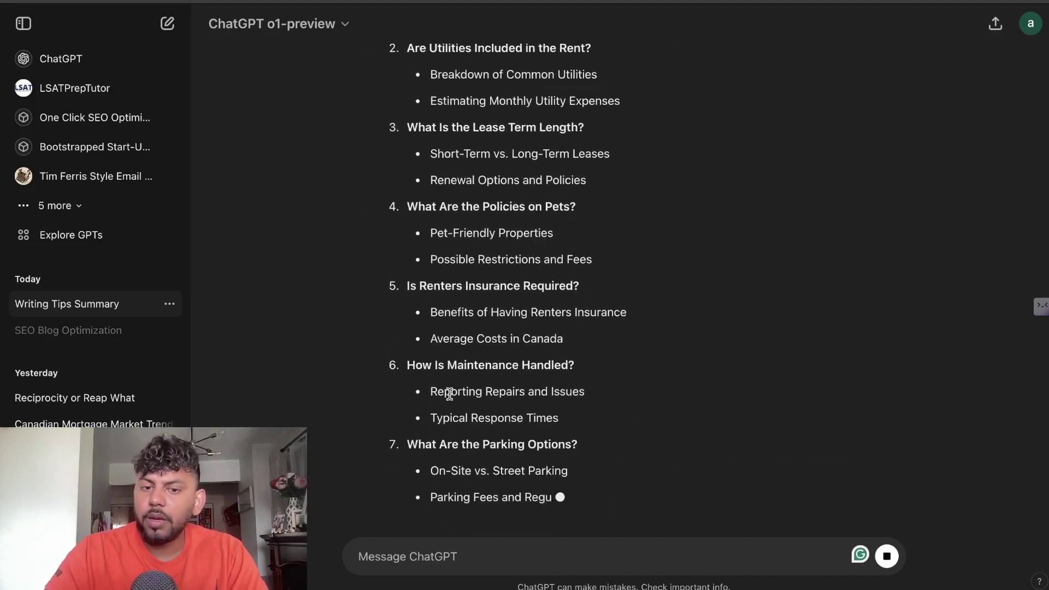
pyautogui.scroll(-8, 449, 394)
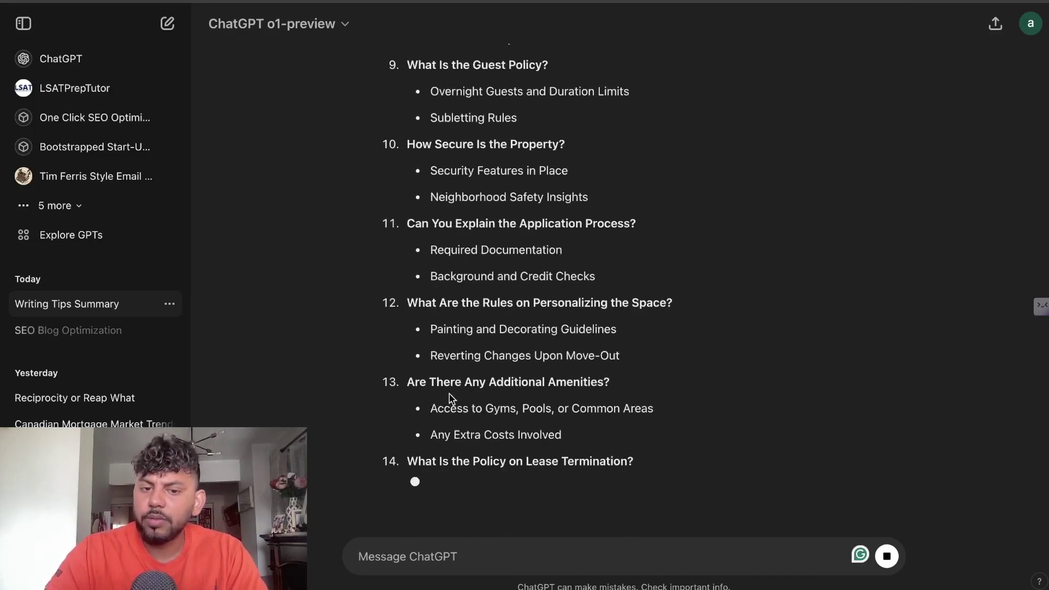
pyautogui.scroll(-9, 449, 394)
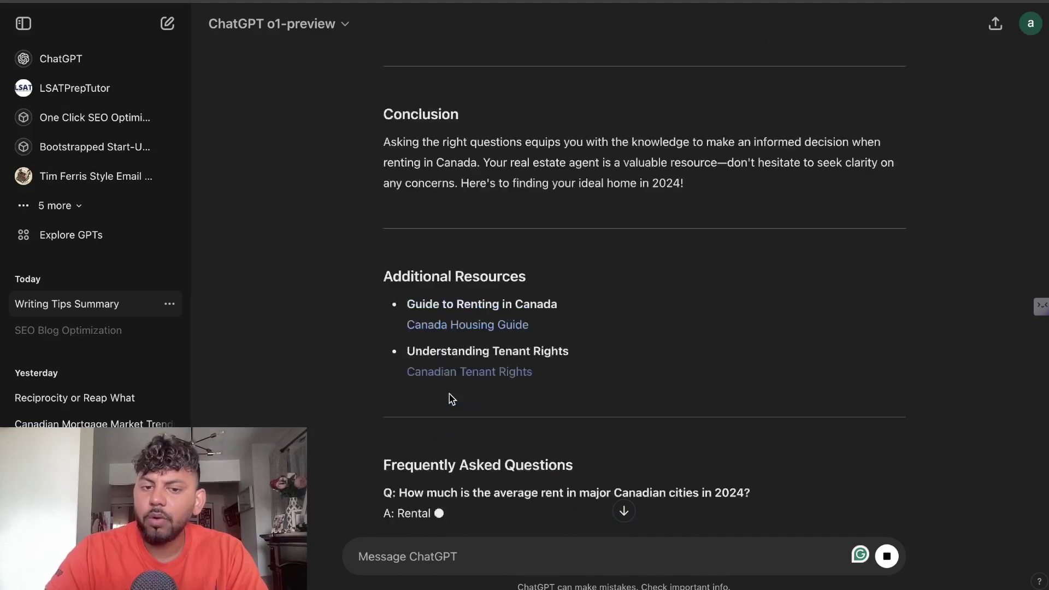
pyautogui.scroll(-3, 449, 394)
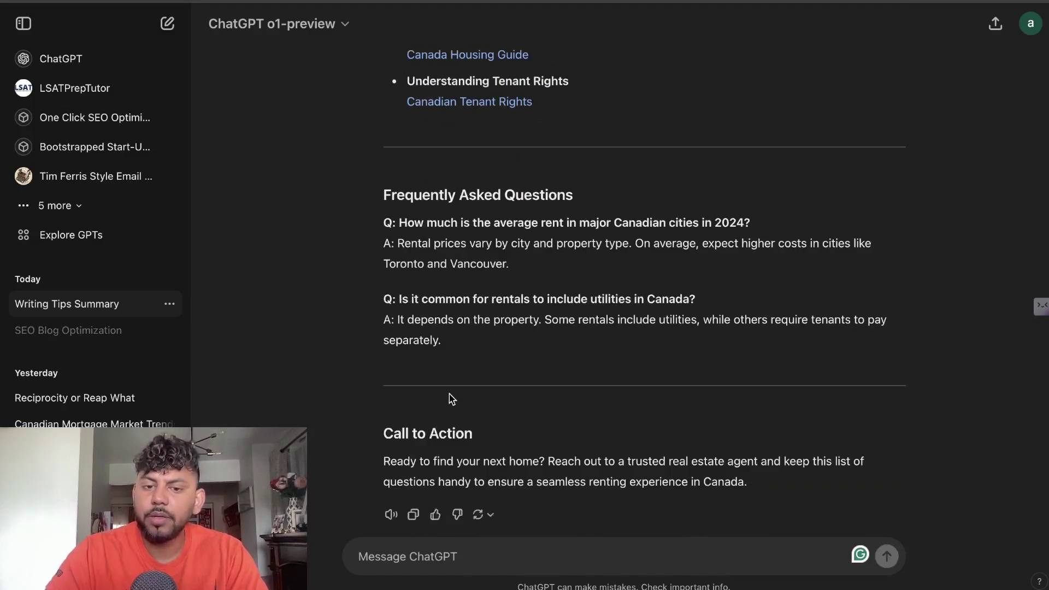
pyautogui.scroll(11, 449, 394)
pyautogui.scroll(15, 449, 394)
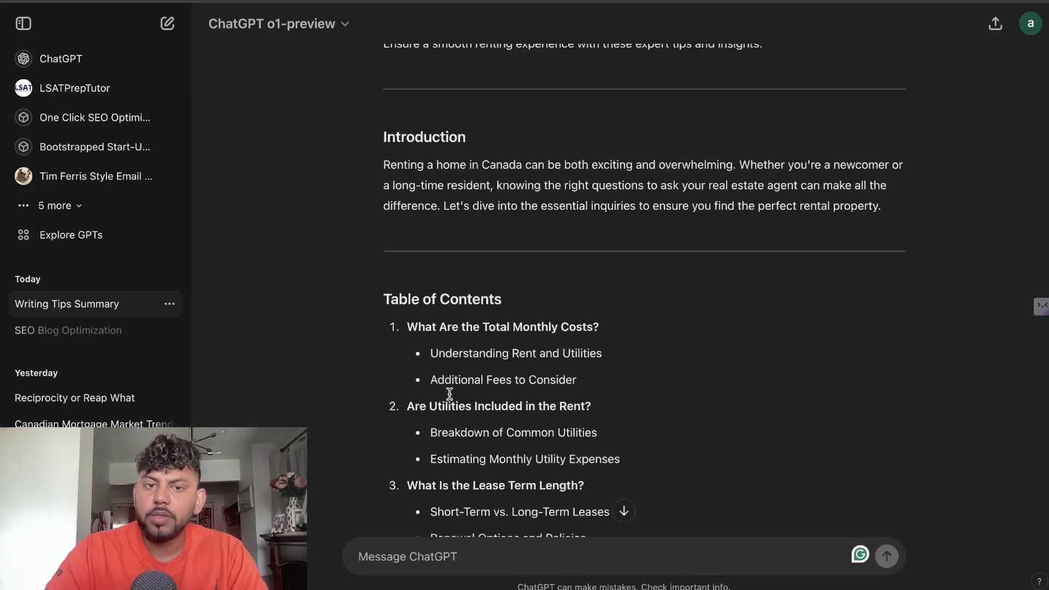
pyautogui.scroll(-20, 449, 394)
pyautogui.scroll(-4, 449, 394)
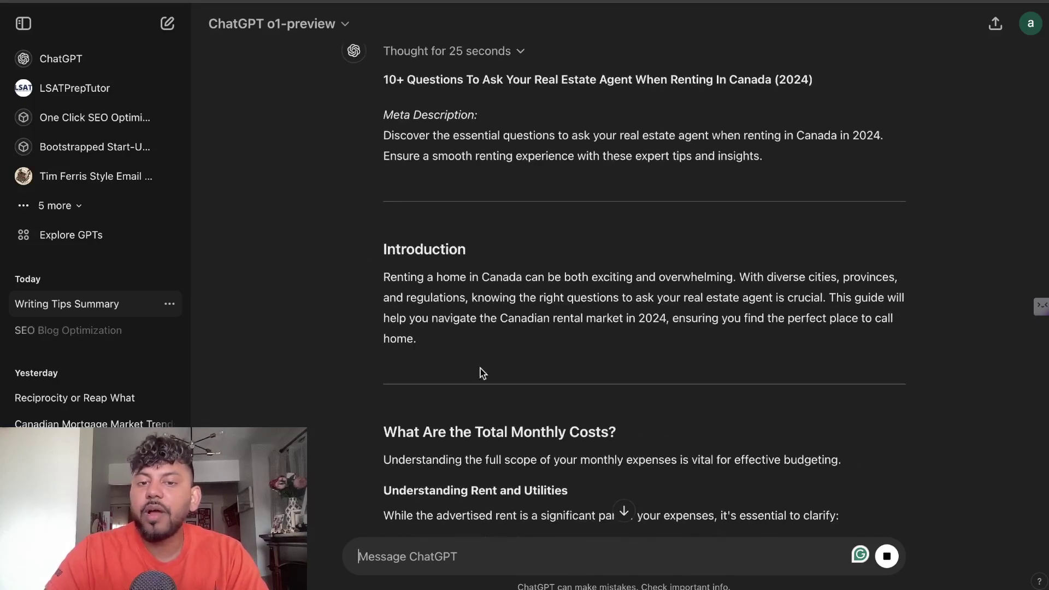
# - Scroll through the finished renting-in-Canada article and select its full text
pyautogui.scroll(-2, 484, 367)
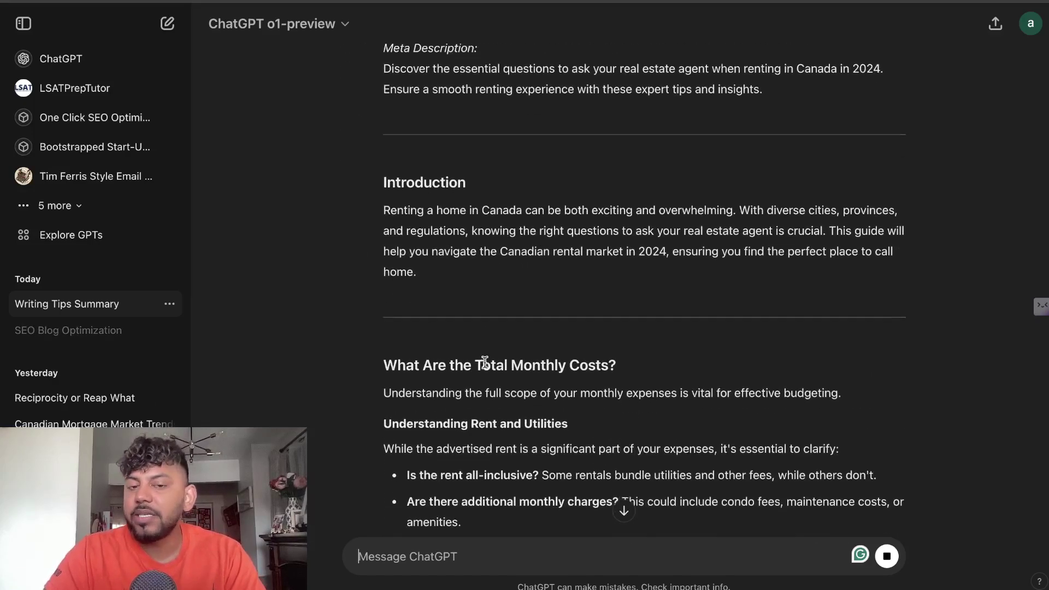
pyautogui.scroll(-5, 484, 364)
pyautogui.scroll(-8, 486, 366)
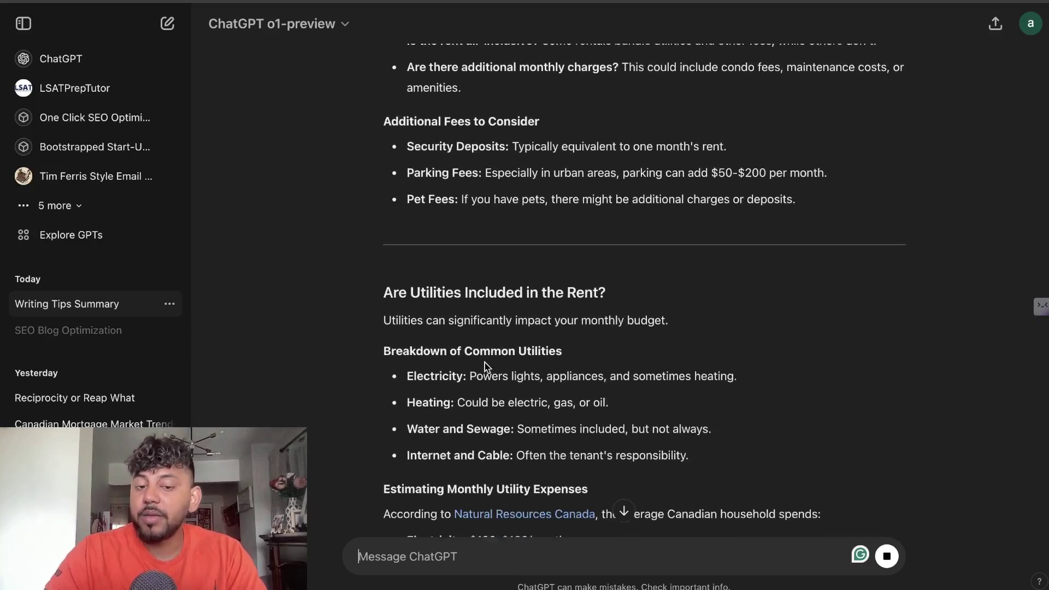
pyautogui.scroll(-1, 486, 366)
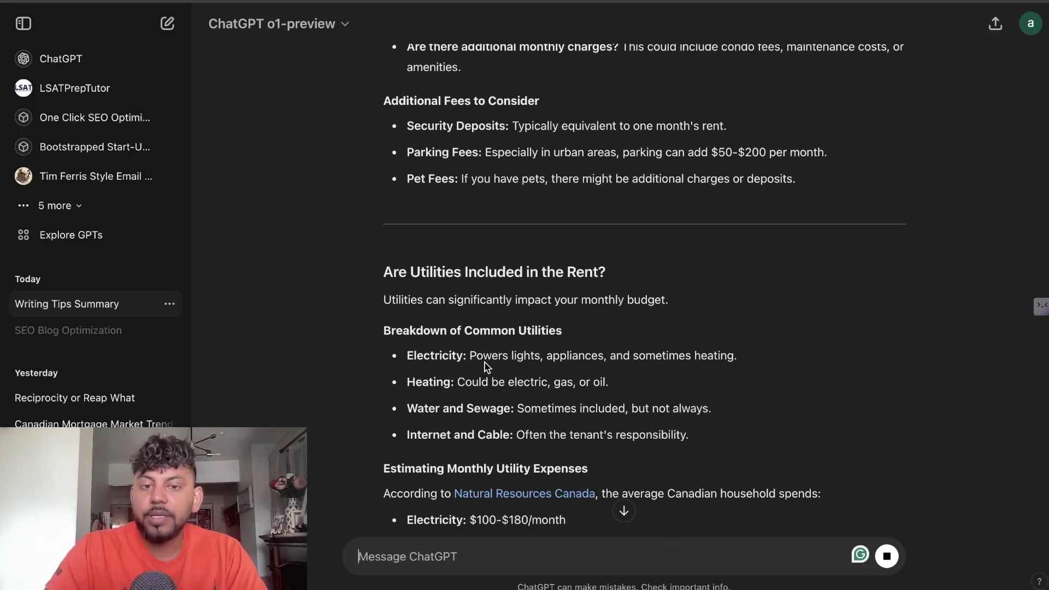
pyautogui.scroll(-6, 486, 366)
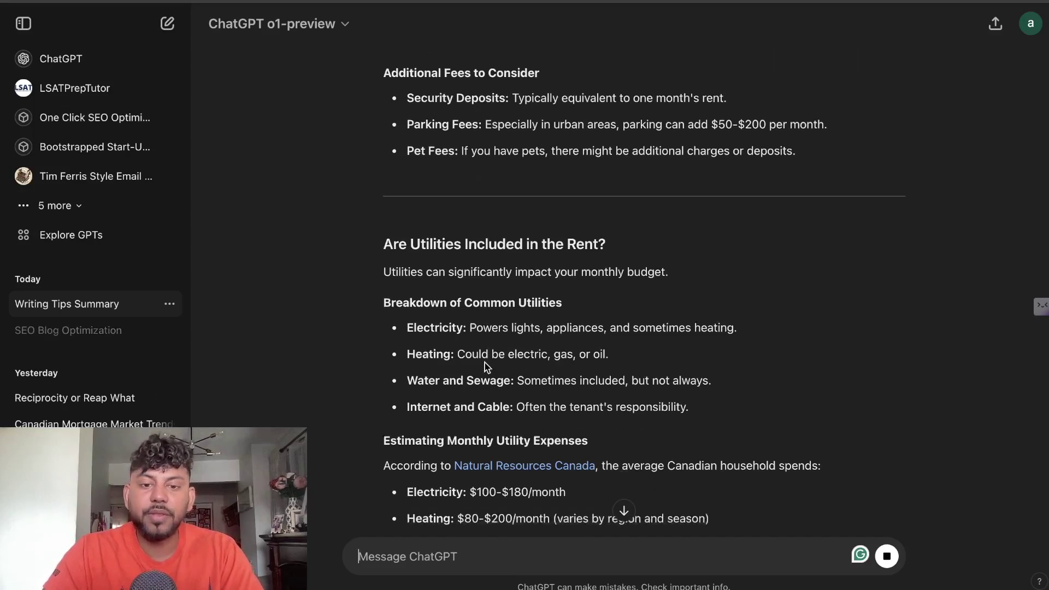
pyautogui.scroll(-7, 486, 366)
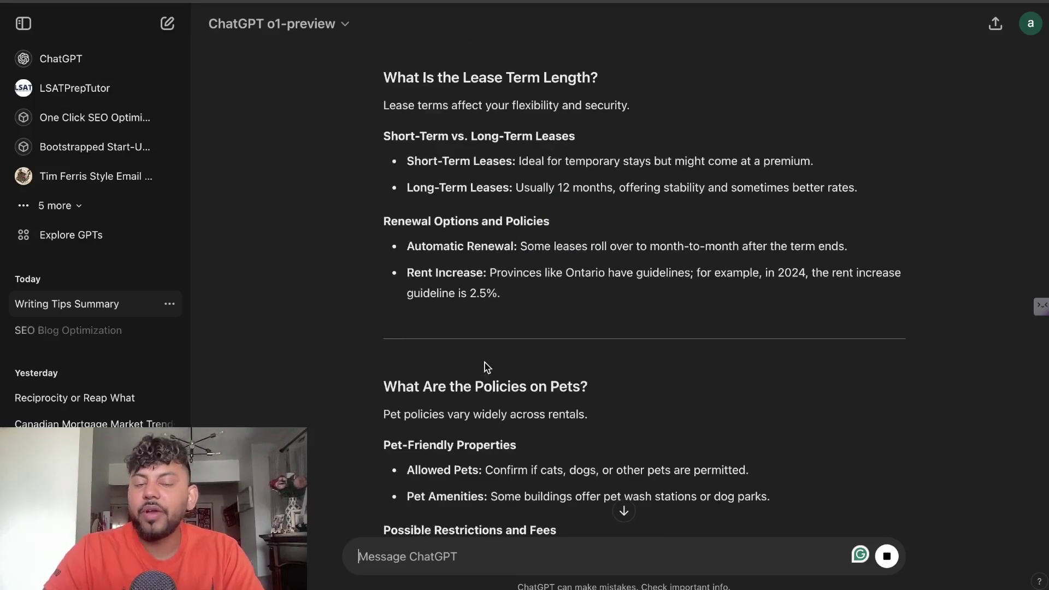
pyautogui.scroll(-5, 486, 366)
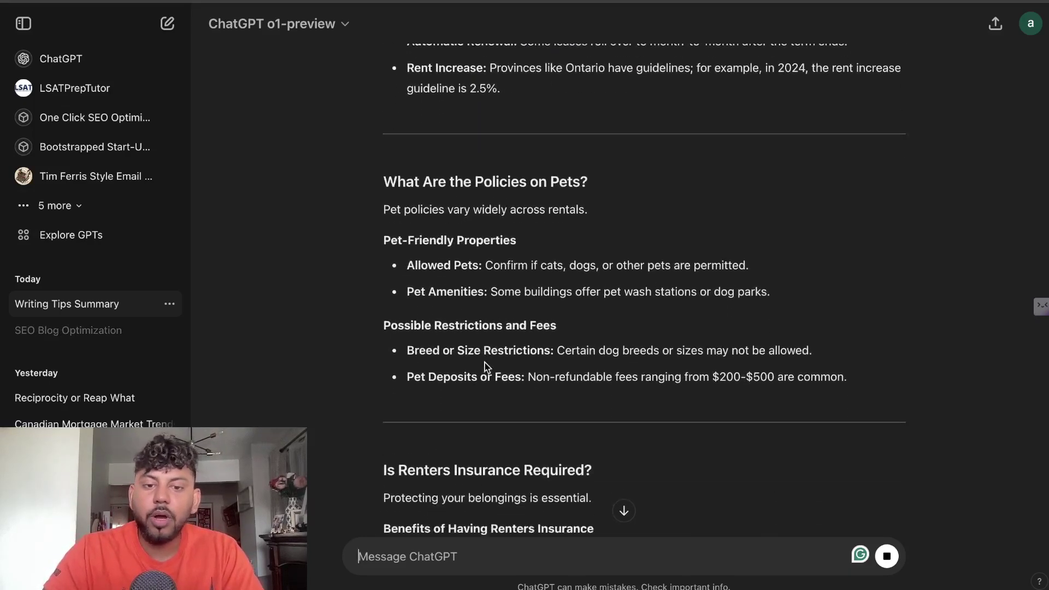
pyautogui.scroll(-10, 486, 366)
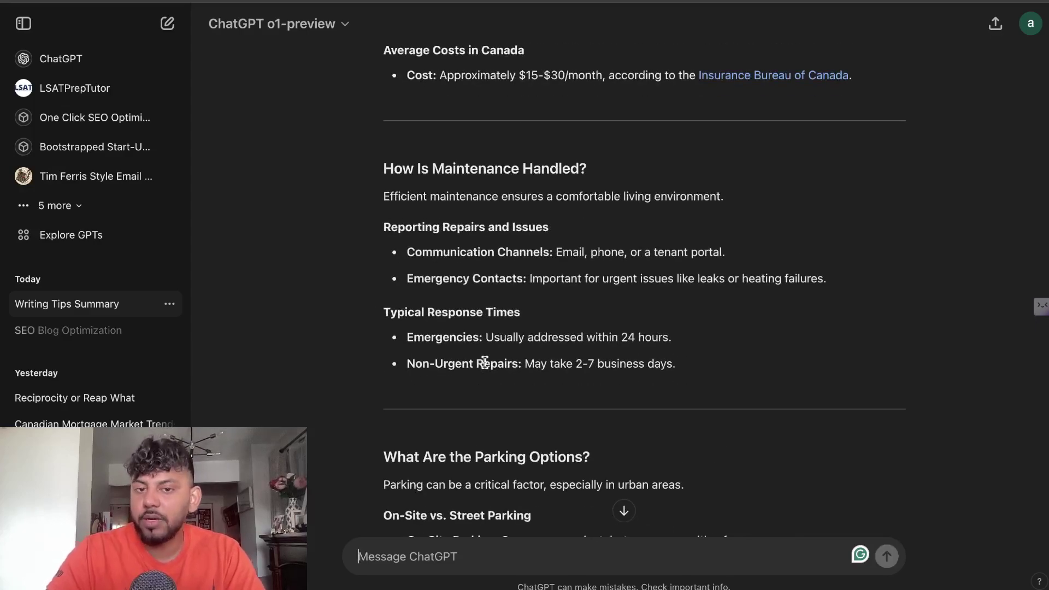
pyautogui.scroll(-10, 485, 365)
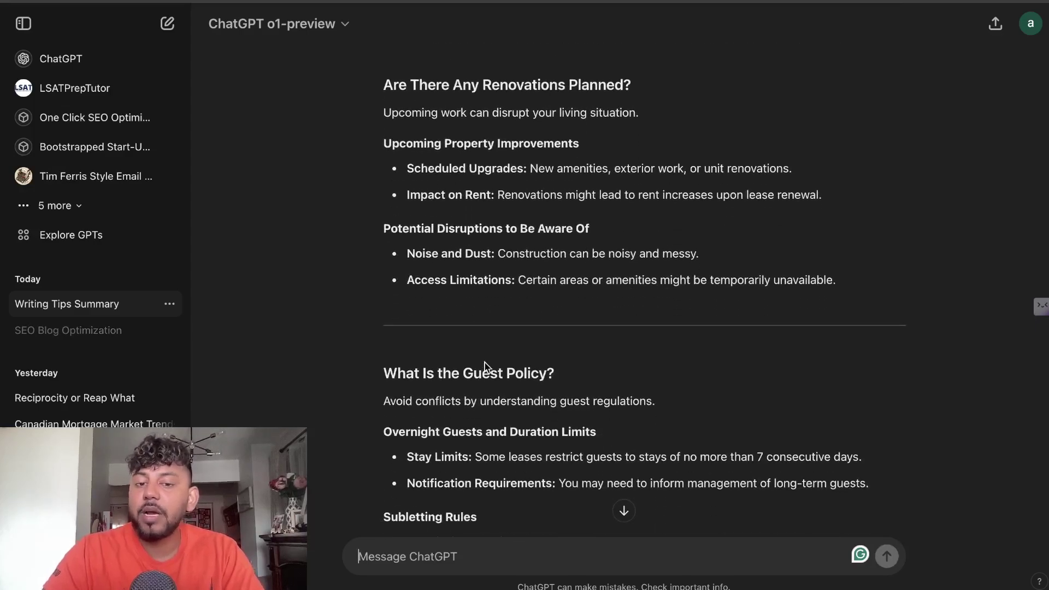
pyautogui.scroll(-12, 486, 366)
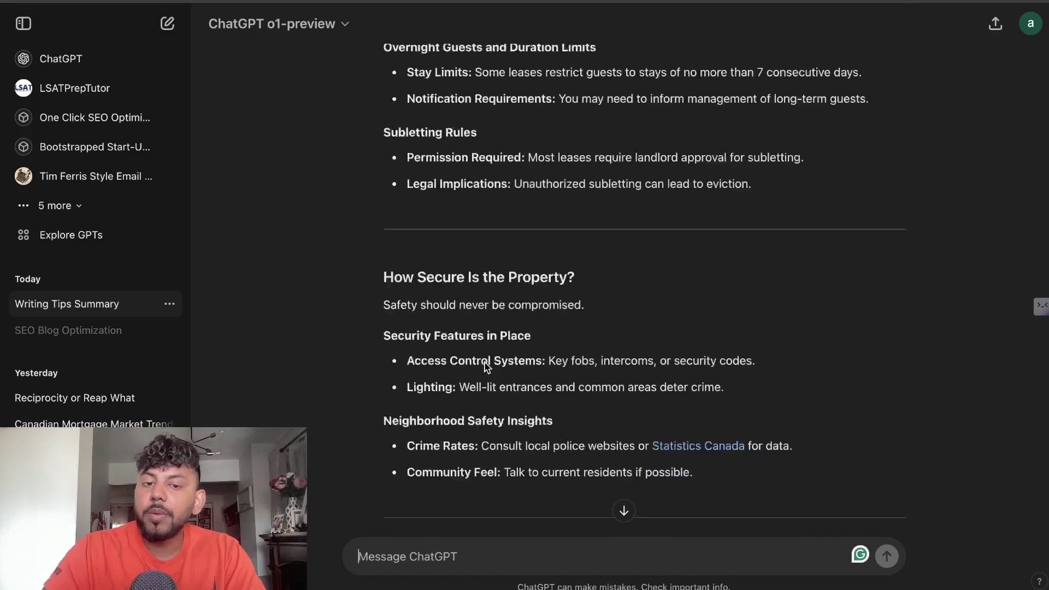
pyautogui.scroll(-15, 486, 366)
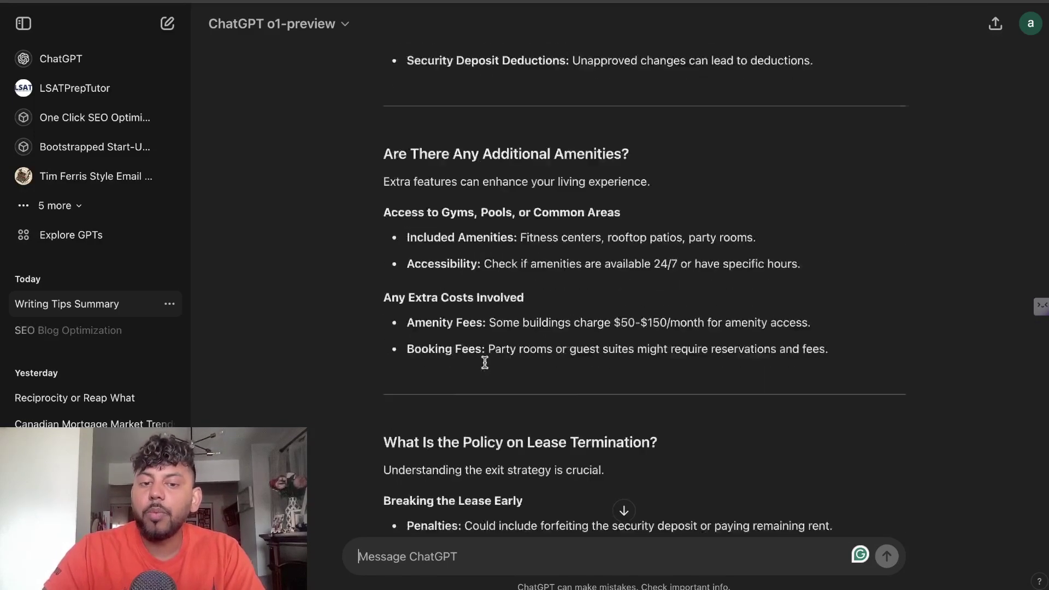
pyautogui.scroll(-12, 486, 367)
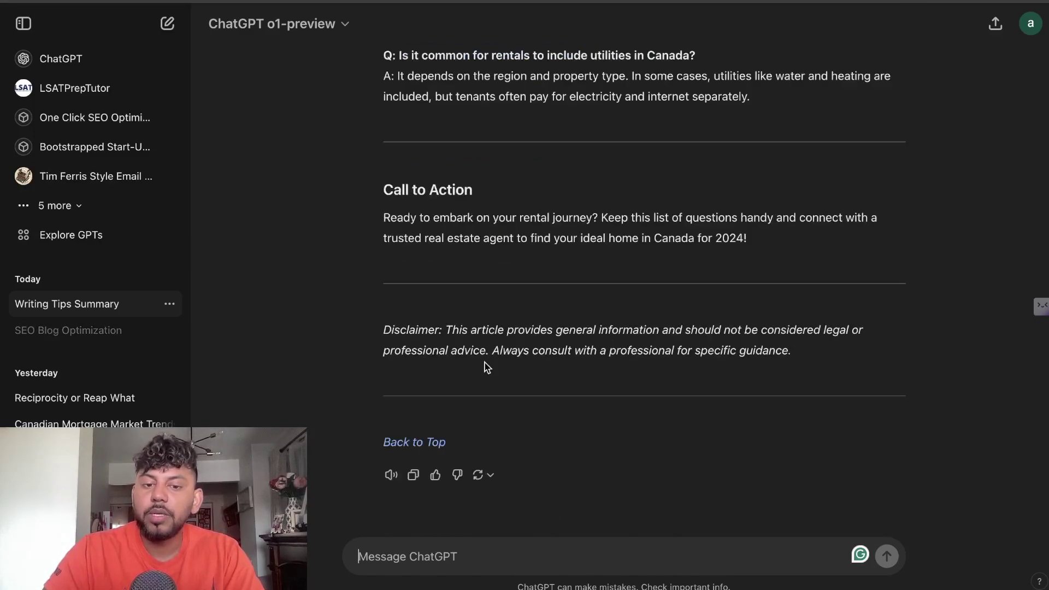
pyautogui.scroll(5, 486, 366)
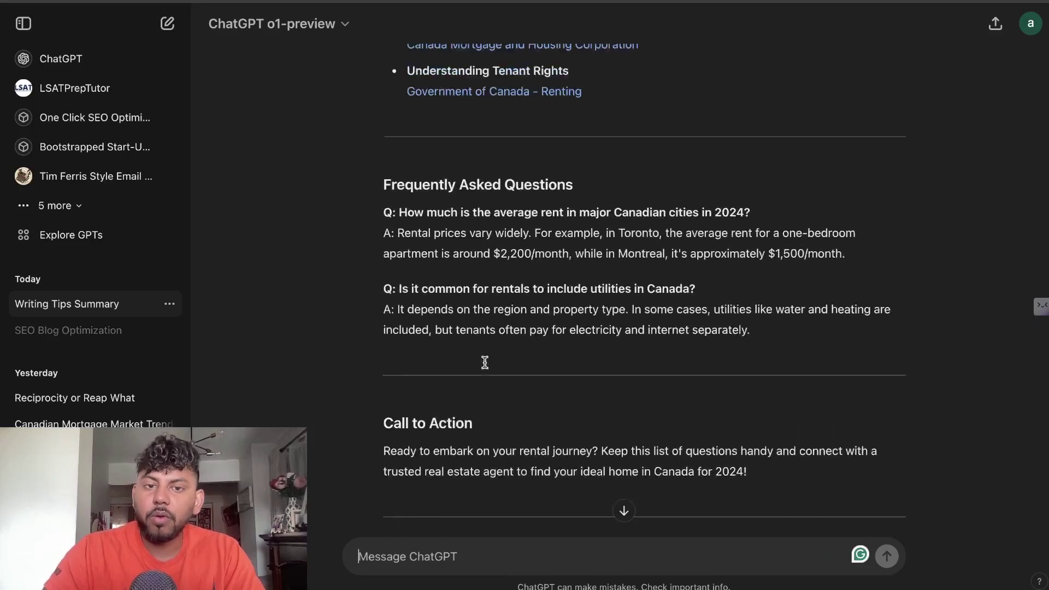
pyautogui.moveTo(475, 391); pyautogui.dragTo(385, 245)
pyautogui.scroll(4, 374, 268)
pyautogui.scroll(20, 405, 274)
pyautogui.scroll(20, 408, 311)
pyautogui.scroll(20, 407, 327)
pyautogui.scroll(1, 403, 265)
# - Count the selected article's words with Word Counter Plus and dismiss the result
pyautogui.rightClick(398, 252)
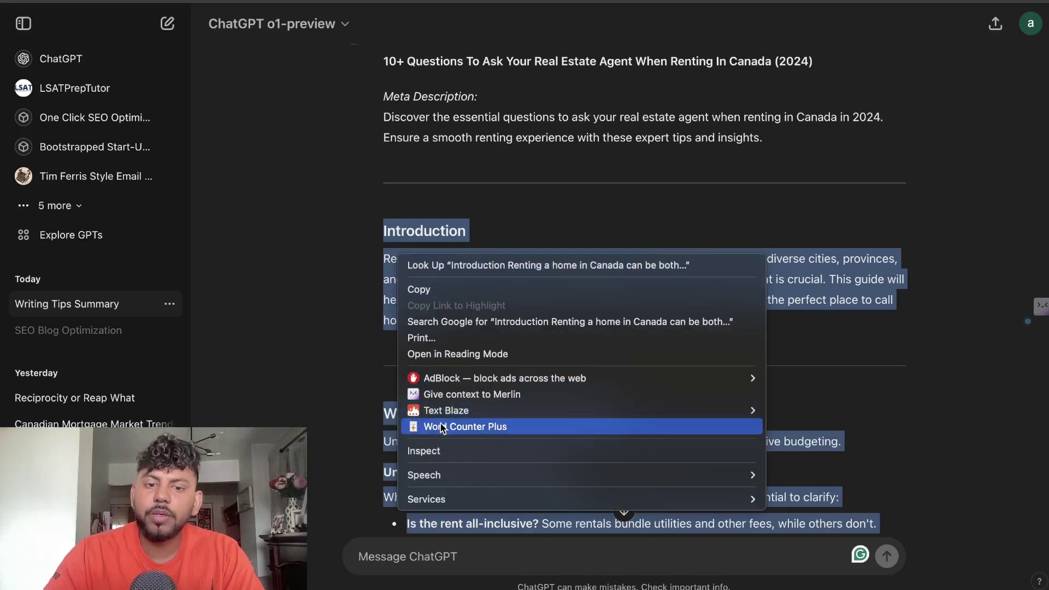
pyautogui.click(480, 424)
pyautogui.click(527, 201)
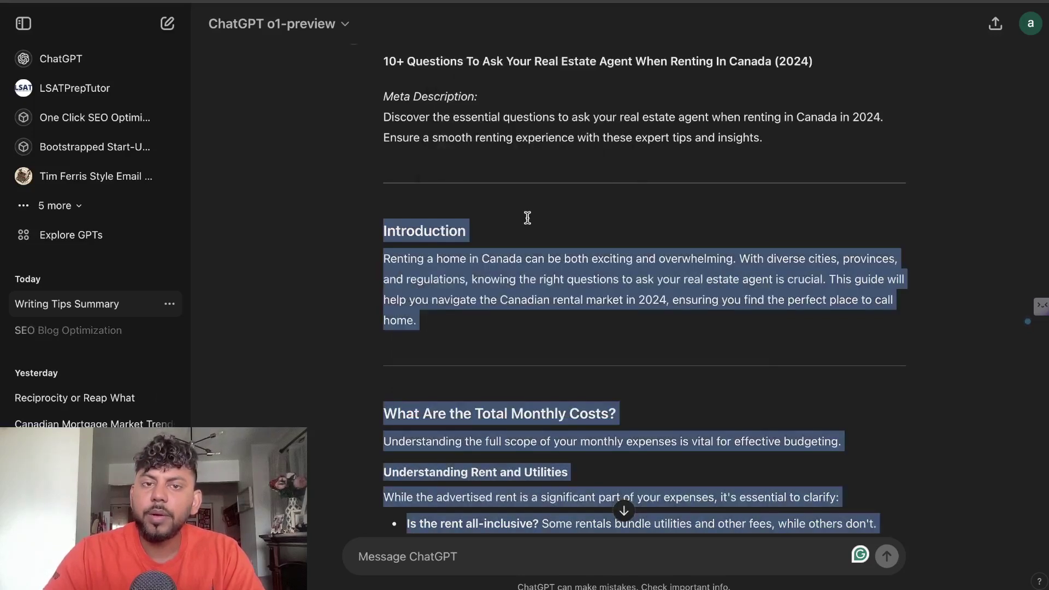
pyautogui.scroll(10, 527, 218)
pyautogui.scroll(-1, 527, 218)
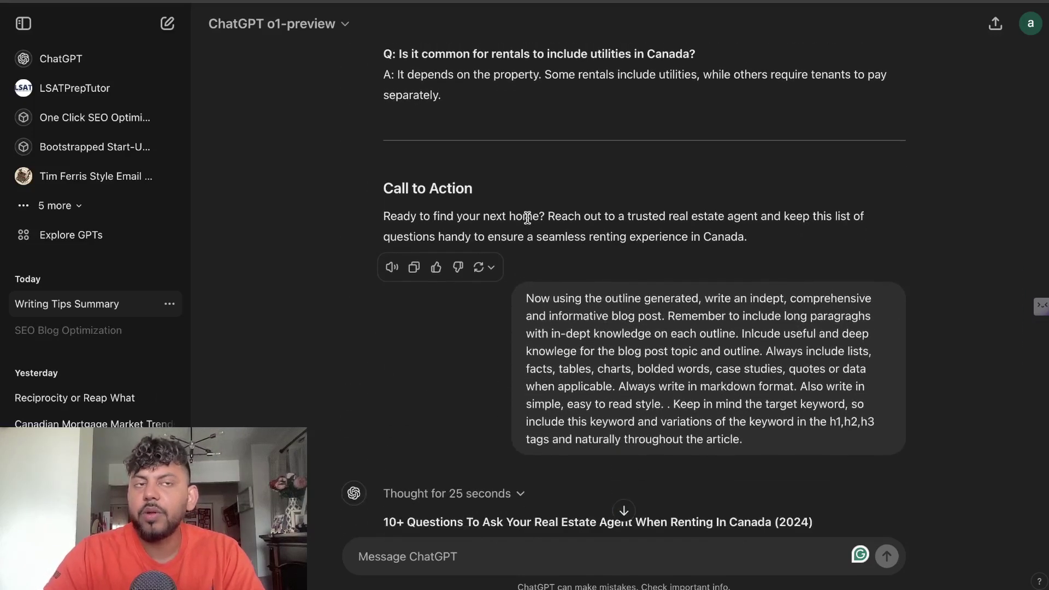
pyautogui.scroll(-2, 527, 218)
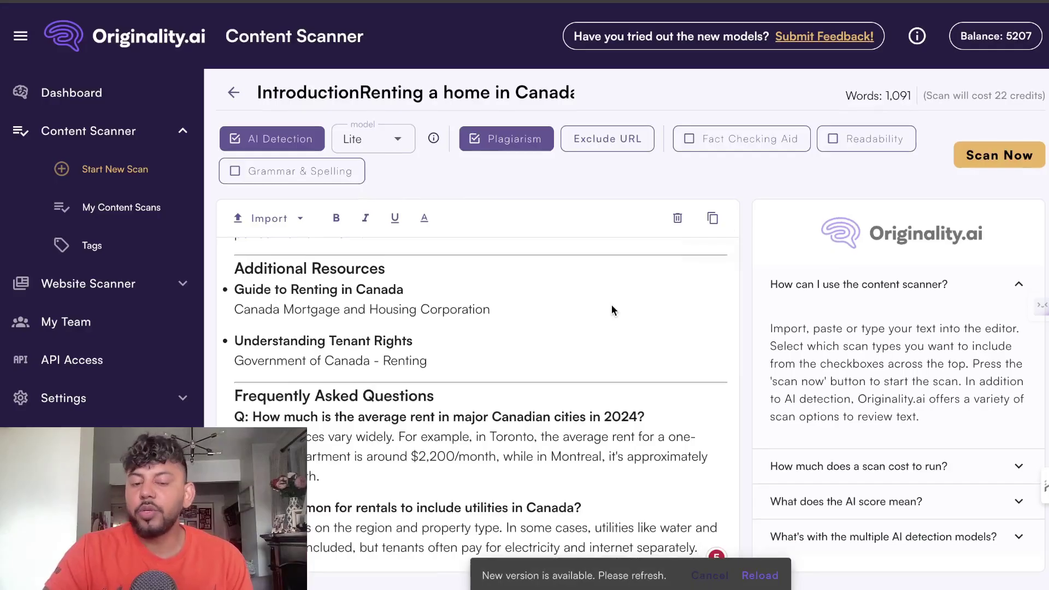
# - Run the AI Detection and Plagiarism scan on the article in Originality.ai's Content Scanner
pyautogui.scroll(15, 611, 306)
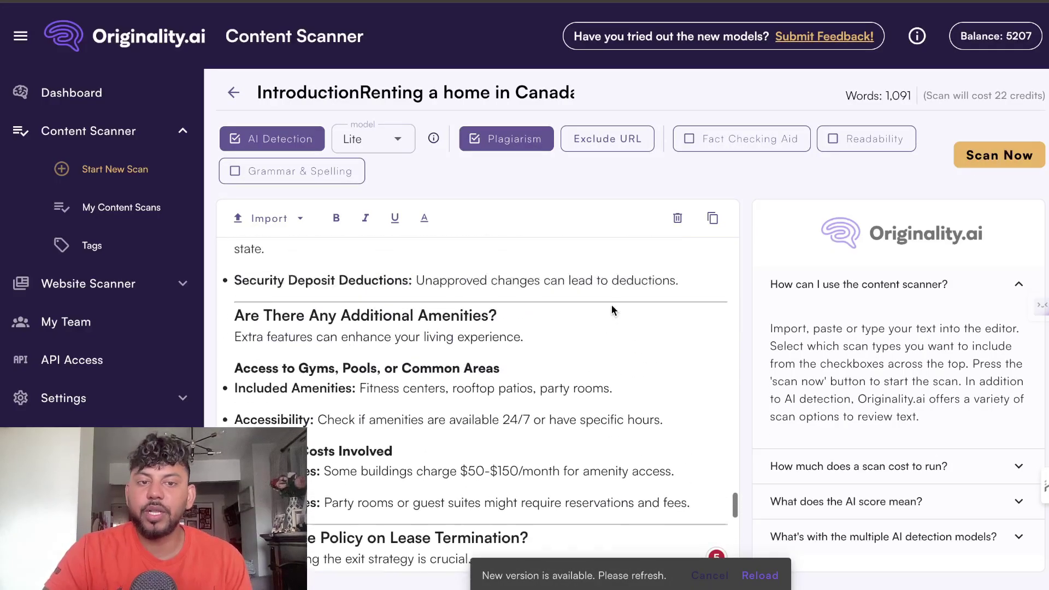
pyautogui.scroll(4, 611, 304)
pyautogui.click(998, 156)
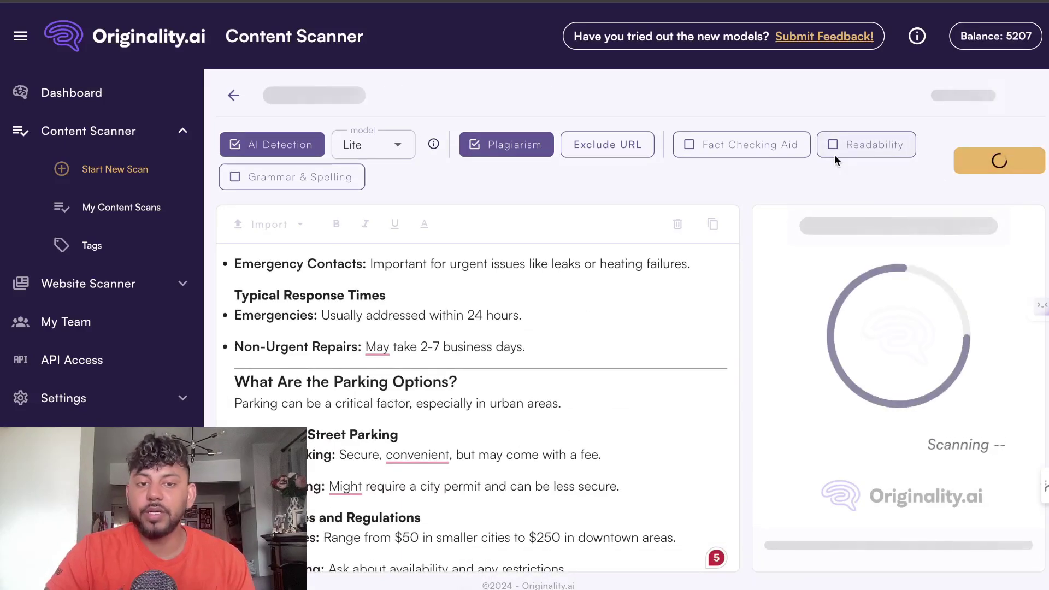
pyautogui.moveTo(510, 290)
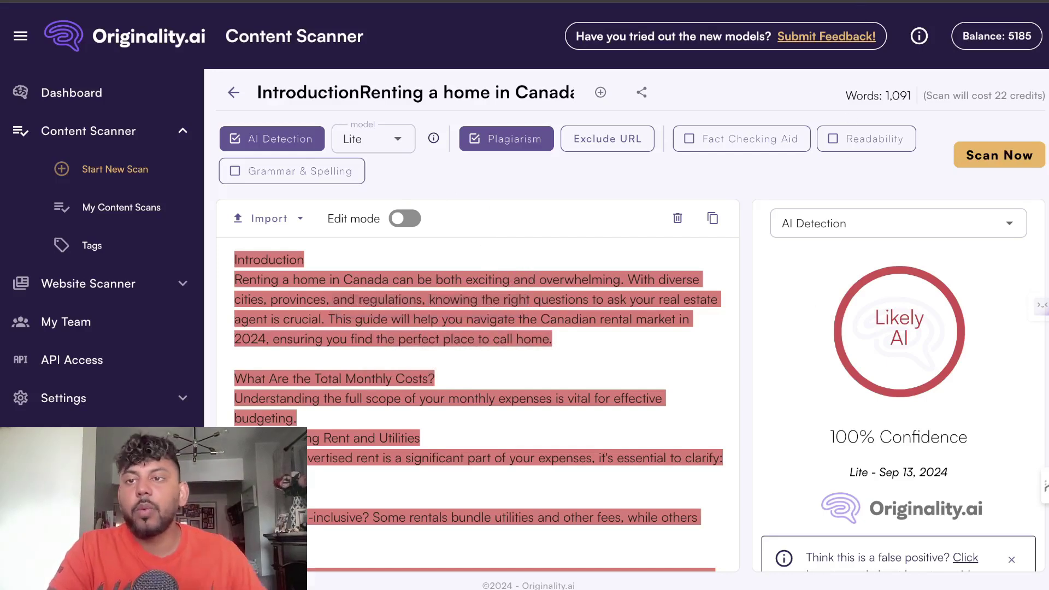
# - Start a new tab toward NeuronWriter, then copy the whole ChatGPT article from its title
pyautogui.press('super+t')
pyautogui.write('neu')
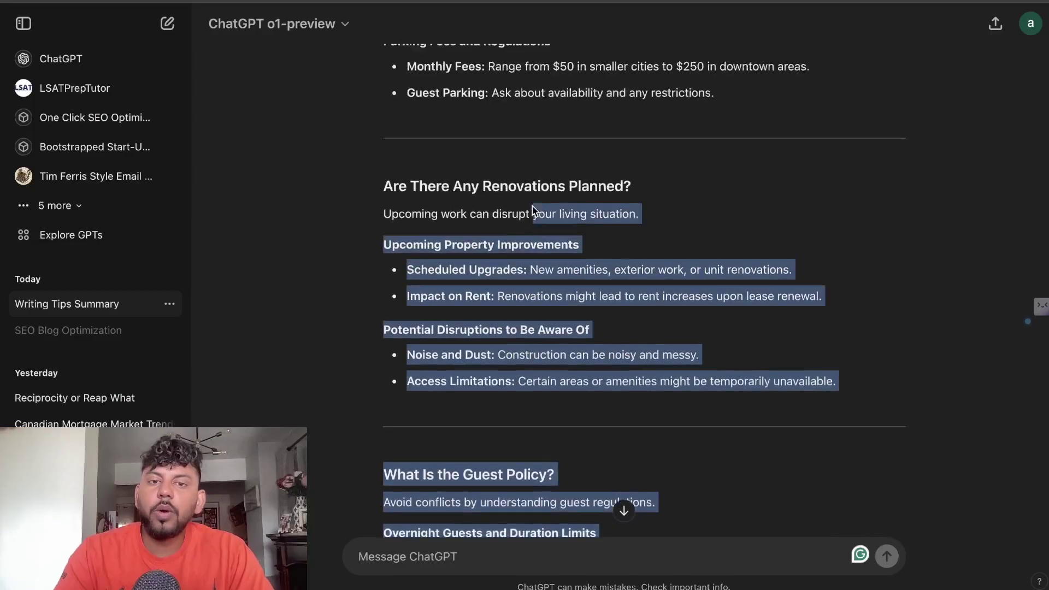
pyautogui.scroll(10, 532, 205)
pyautogui.scroll(10, 532, 205)
pyautogui.moveTo(532, 206); pyautogui.dragTo(376, 114)
pyautogui.scroll(10, 533, 227)
pyautogui.scroll(8, 411, 189)
pyautogui.scroll(2, 413, 195)
pyautogui.scroll(4, 403, 86)
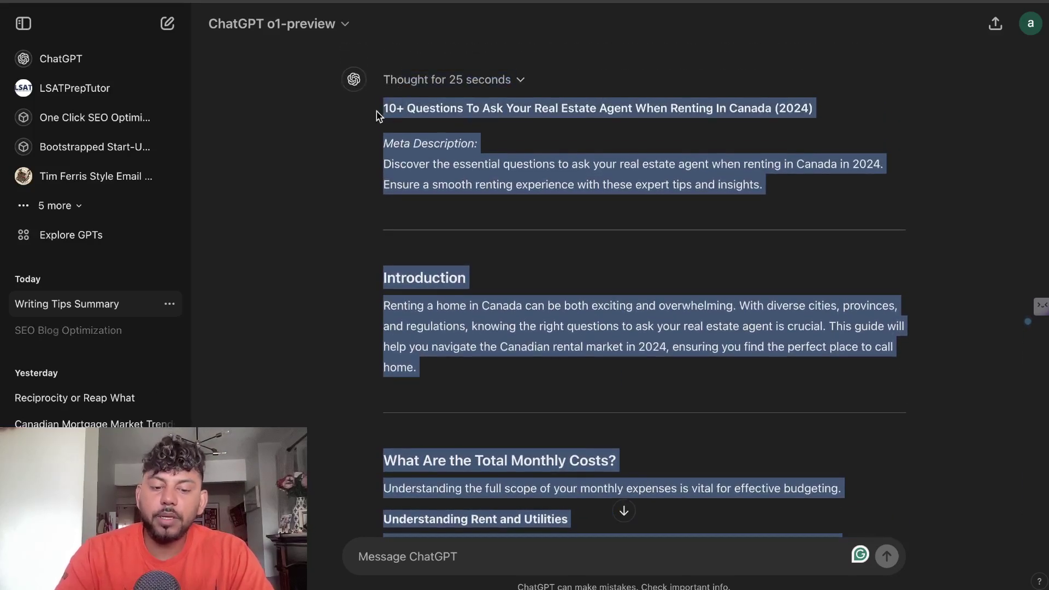
pyautogui.rightClick(420, 158)
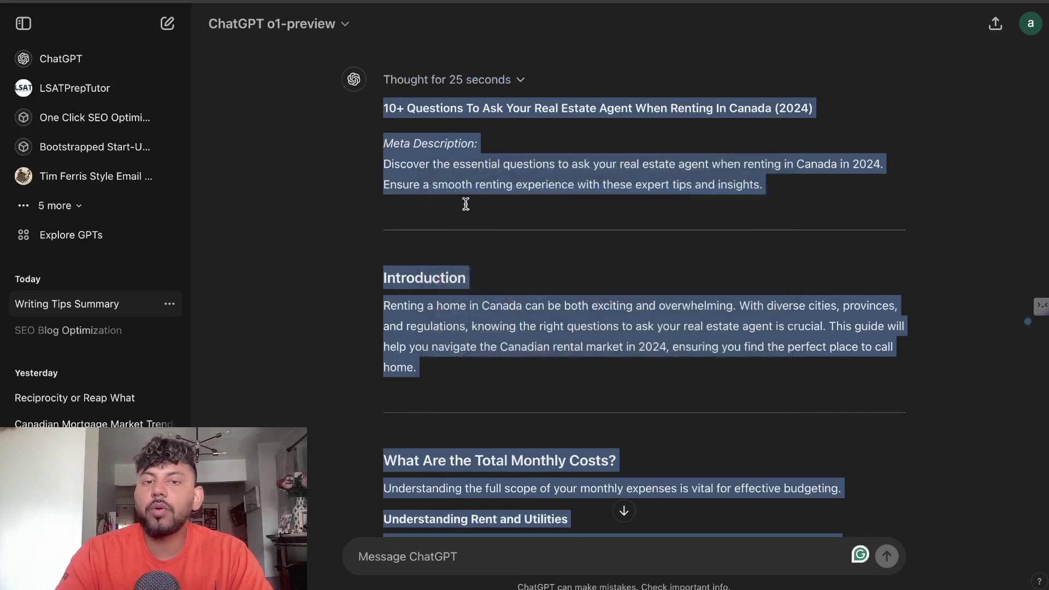
pyautogui.click(457, 194)
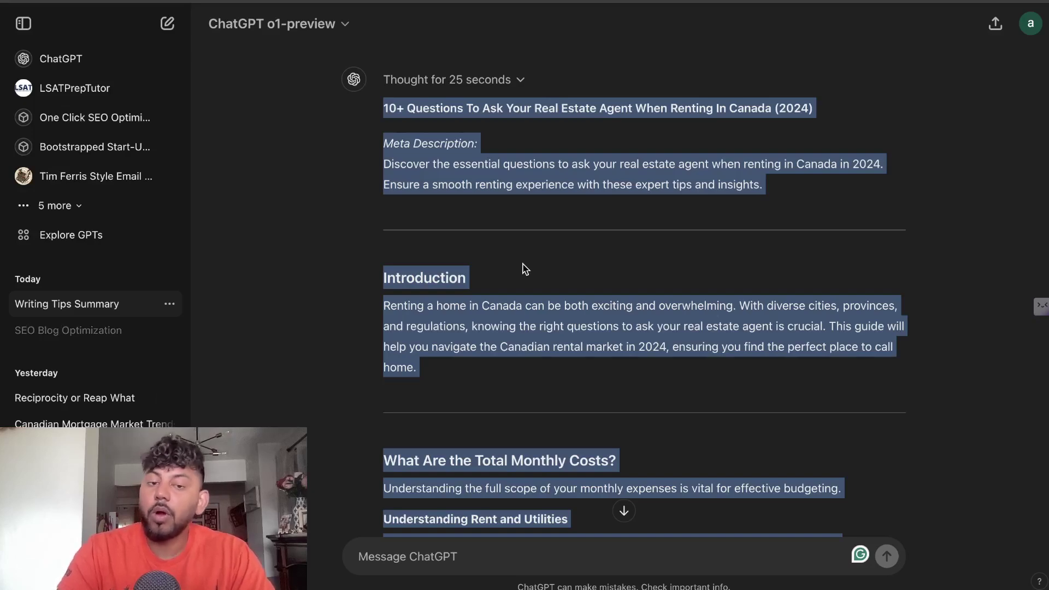
pyautogui.scroll(-10, 524, 267)
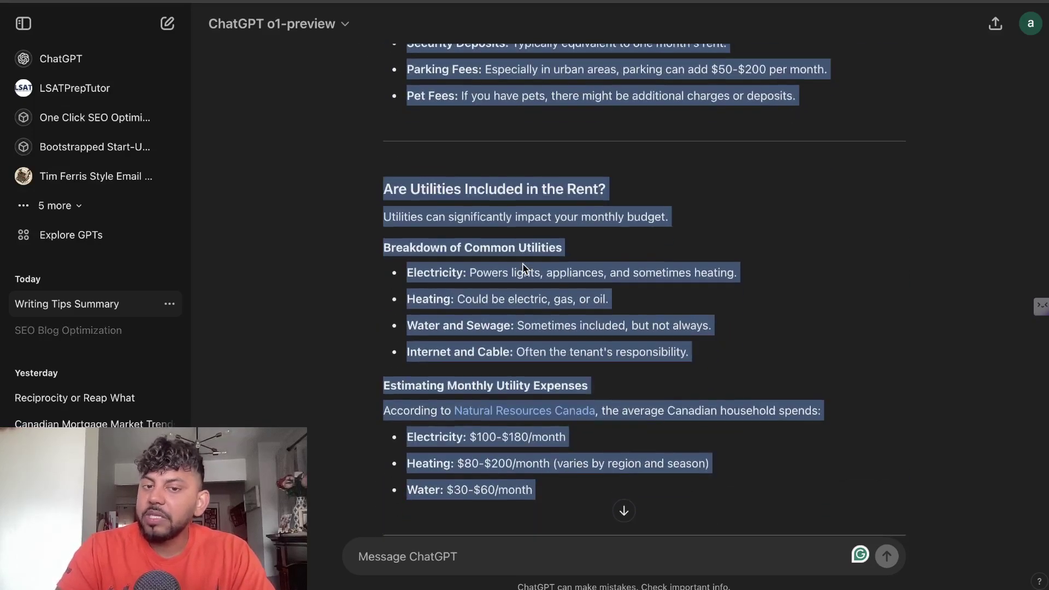
pyautogui.scroll(-3, 522, 267)
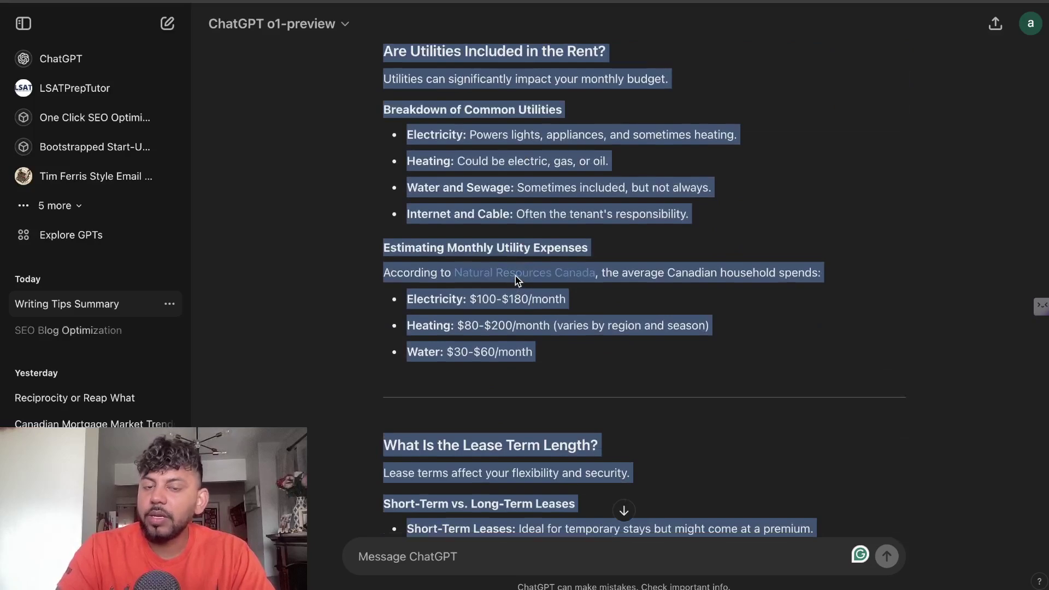
pyautogui.scroll(-5, 514, 279)
pyautogui.scroll(-5, 516, 269)
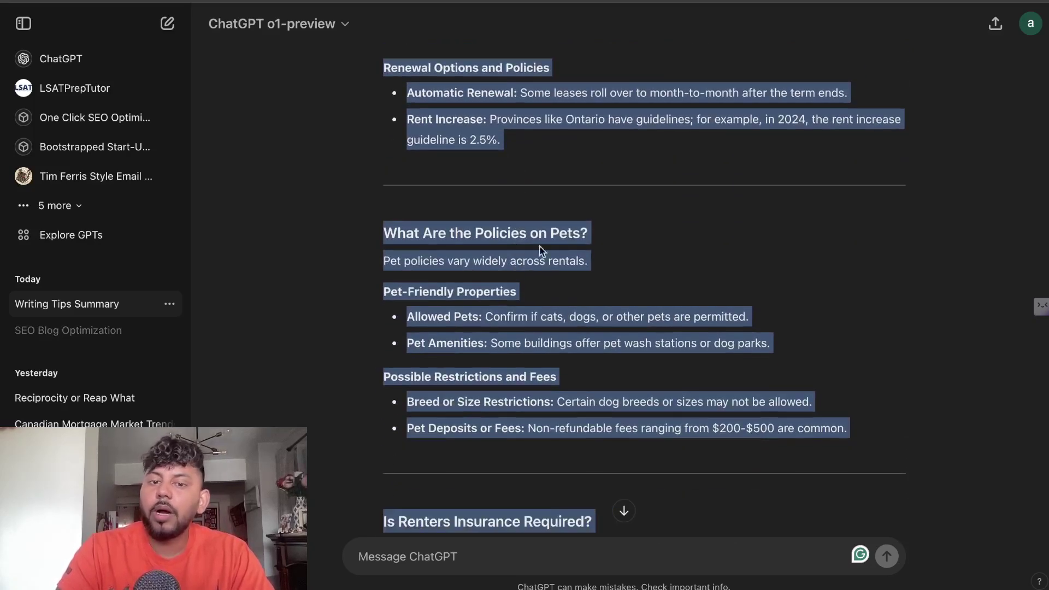
pyautogui.scroll(-3, 576, 244)
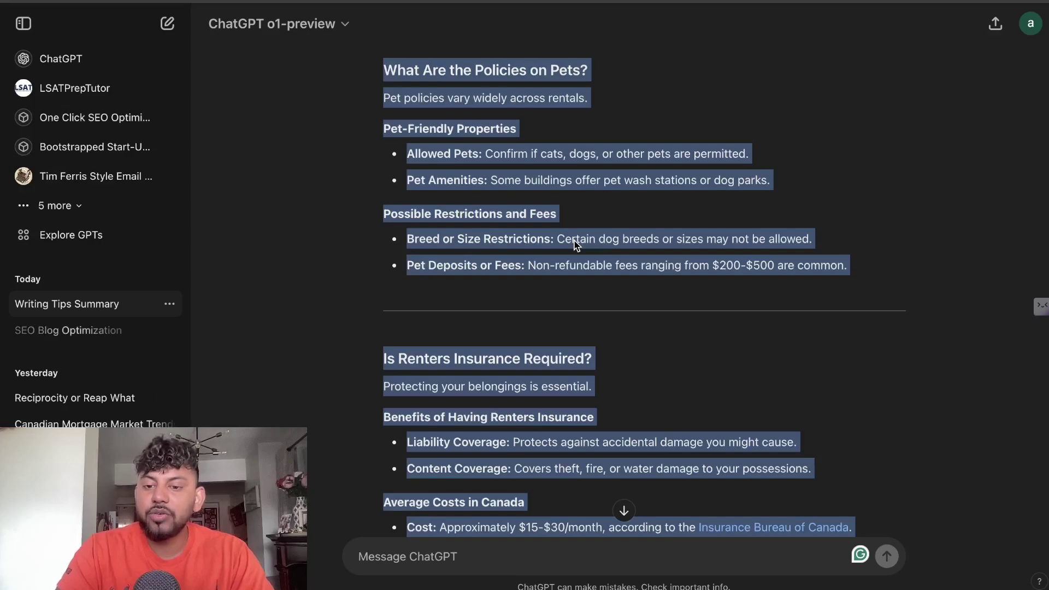
pyautogui.scroll(-3, 576, 244)
pyautogui.scroll(-2, 601, 251)
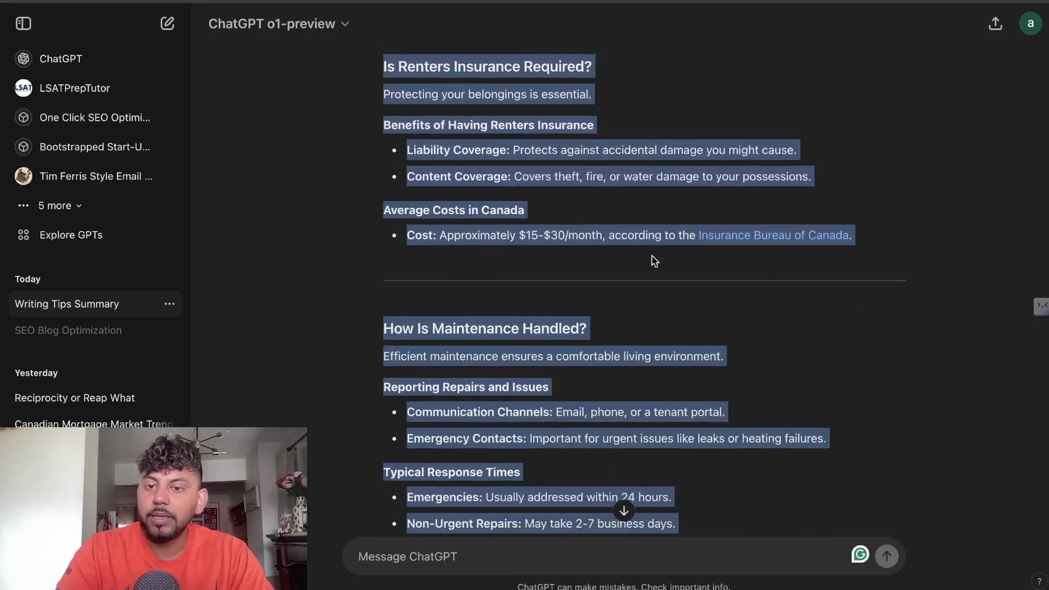
pyautogui.scroll(-11, 653, 239)
pyautogui.scroll(-20, 716, 243)
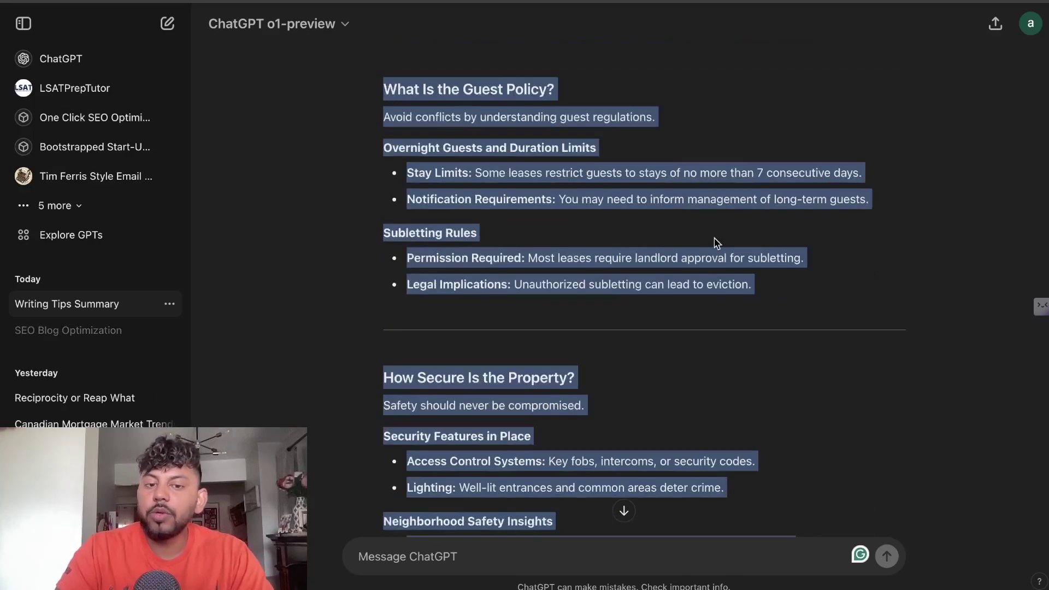
pyautogui.scroll(-14, 716, 243)
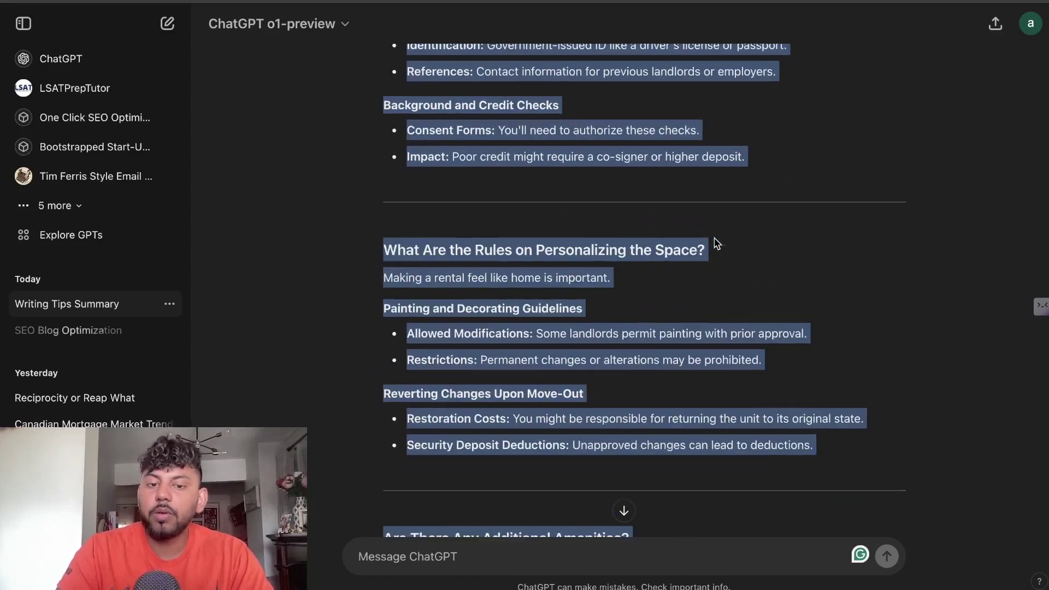
pyautogui.scroll(-2, 661, 203)
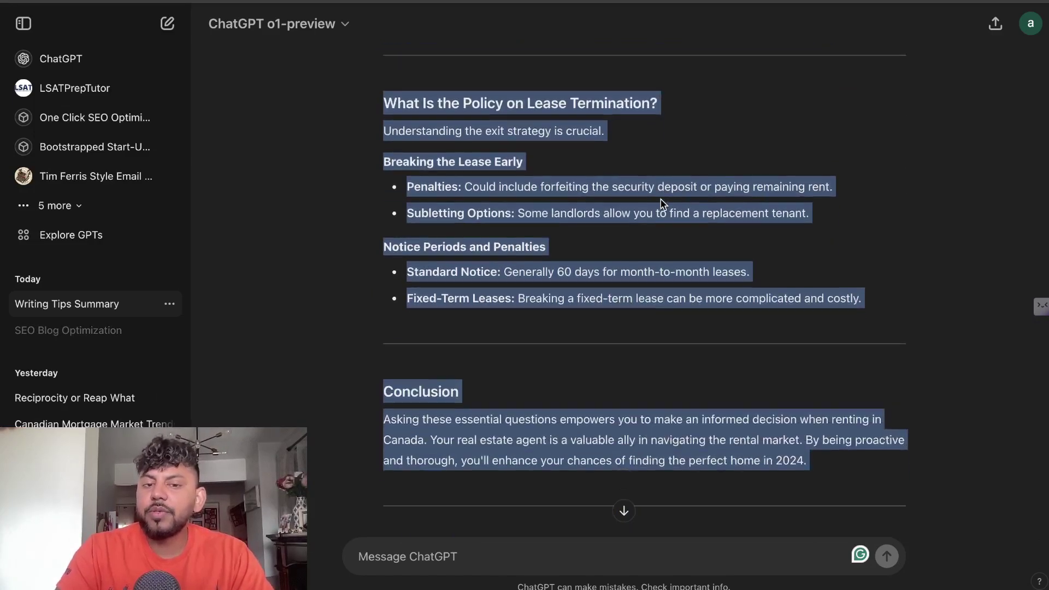
pyautogui.scroll(14, 661, 206)
pyautogui.scroll(8, 660, 200)
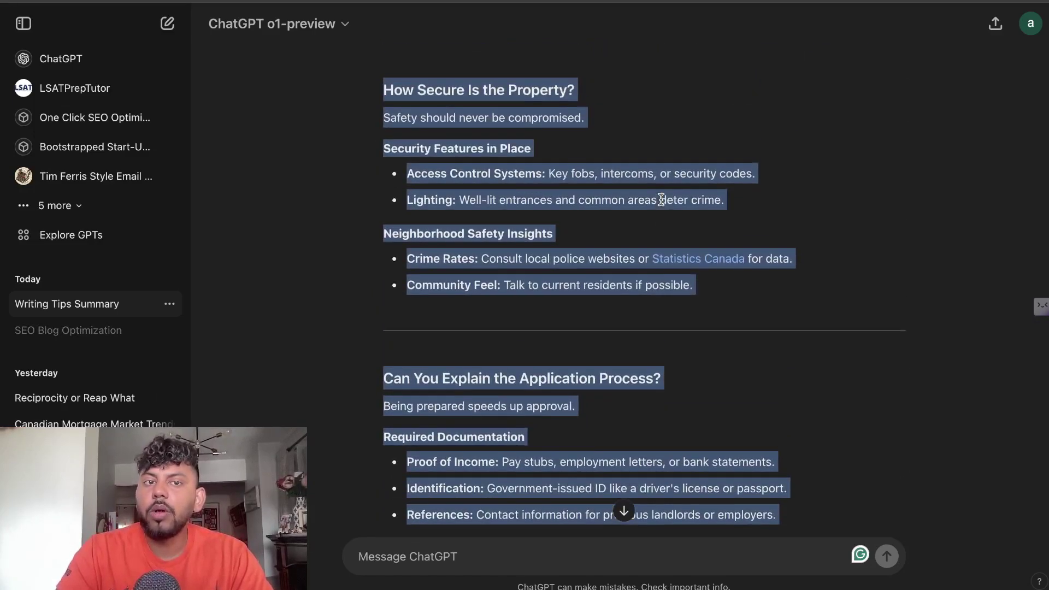
pyautogui.scroll(12, 662, 205)
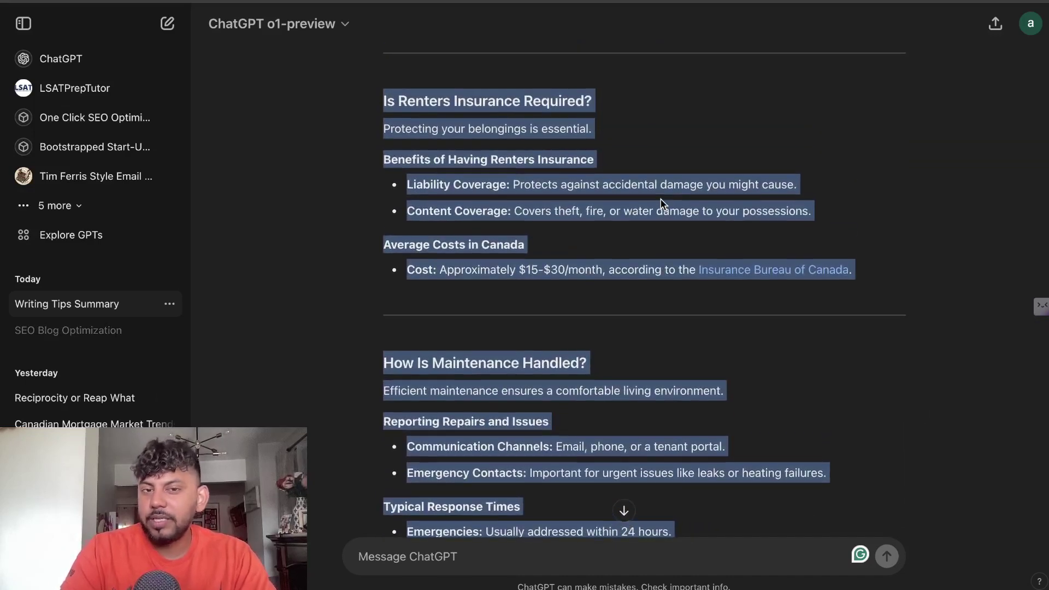
pyautogui.scroll(10, 661, 203)
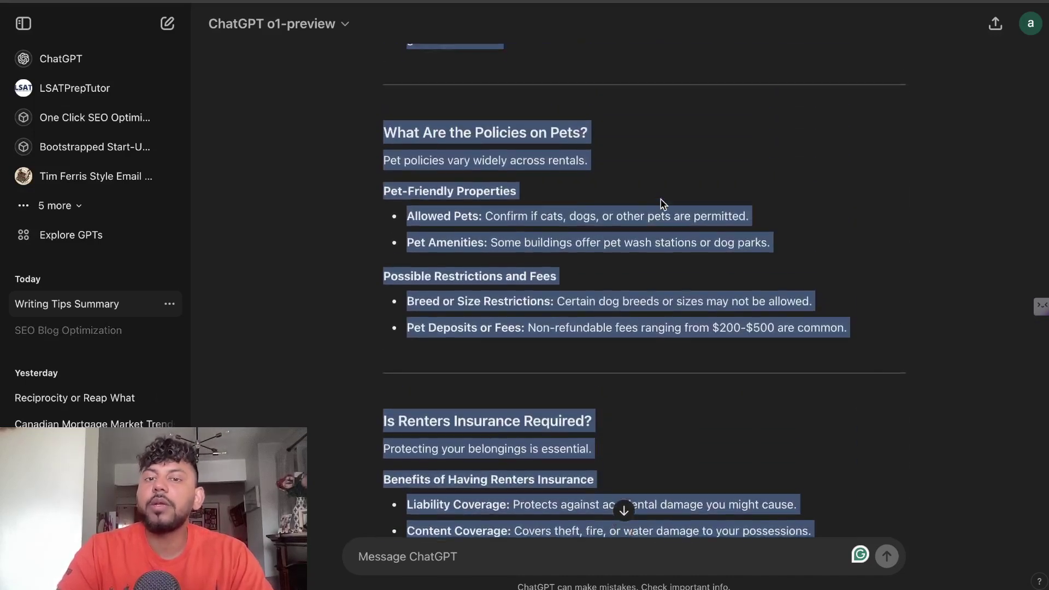
pyautogui.scroll(1, 661, 203)
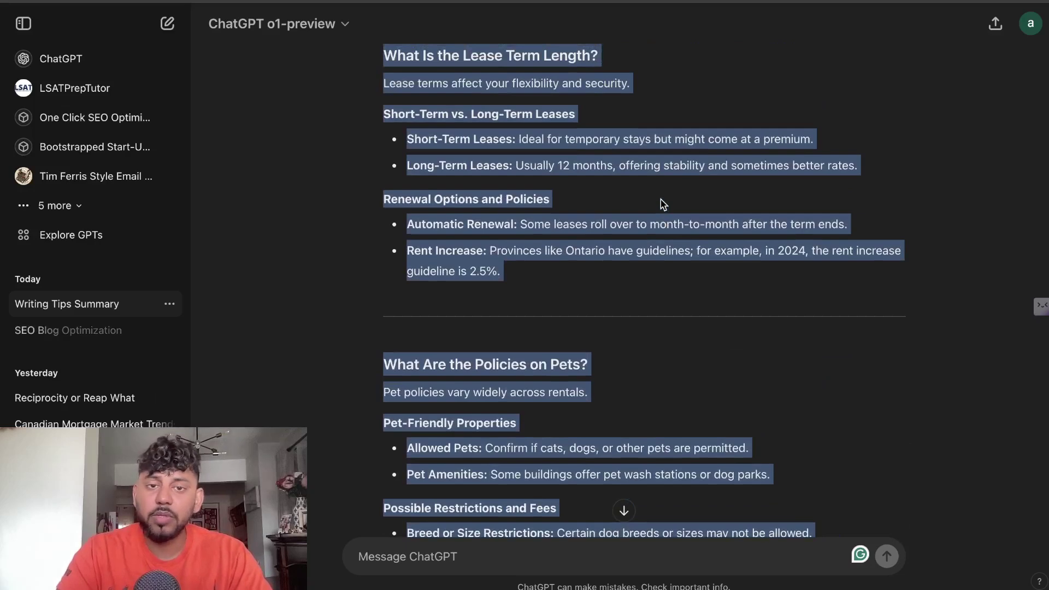
pyautogui.scroll(10, 661, 203)
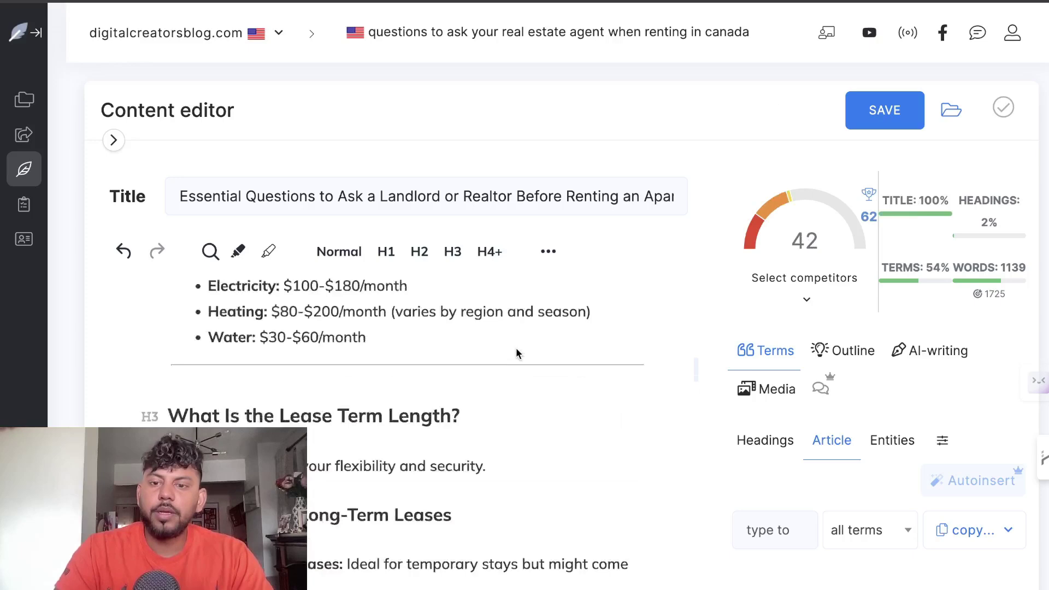
# - Check the heading term suggestions and format the article's title line as an H1 heading
pyautogui.scroll(10, 515, 347)
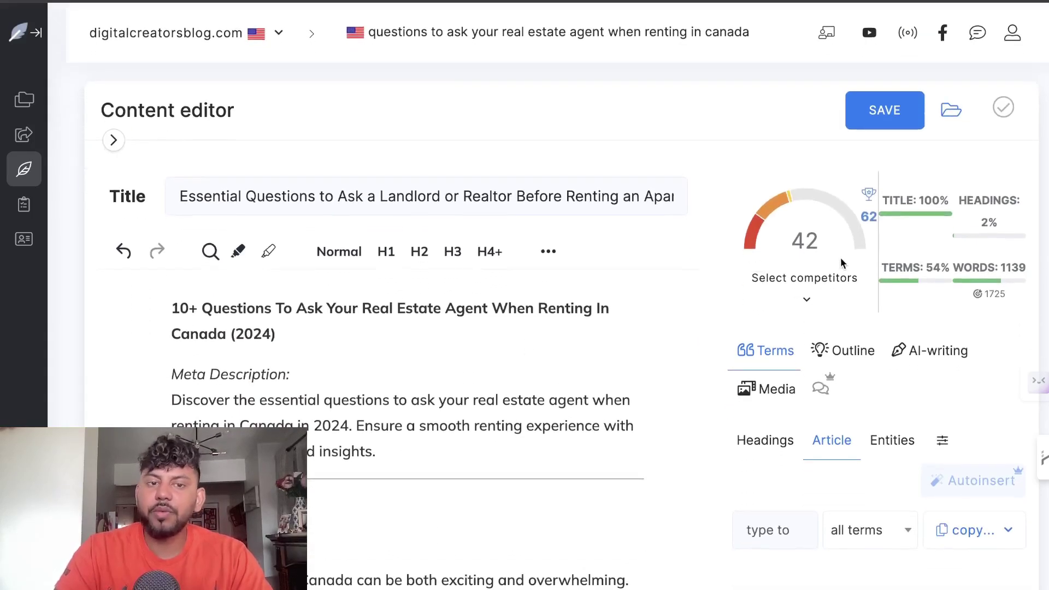
pyautogui.moveTo(1026, 296)
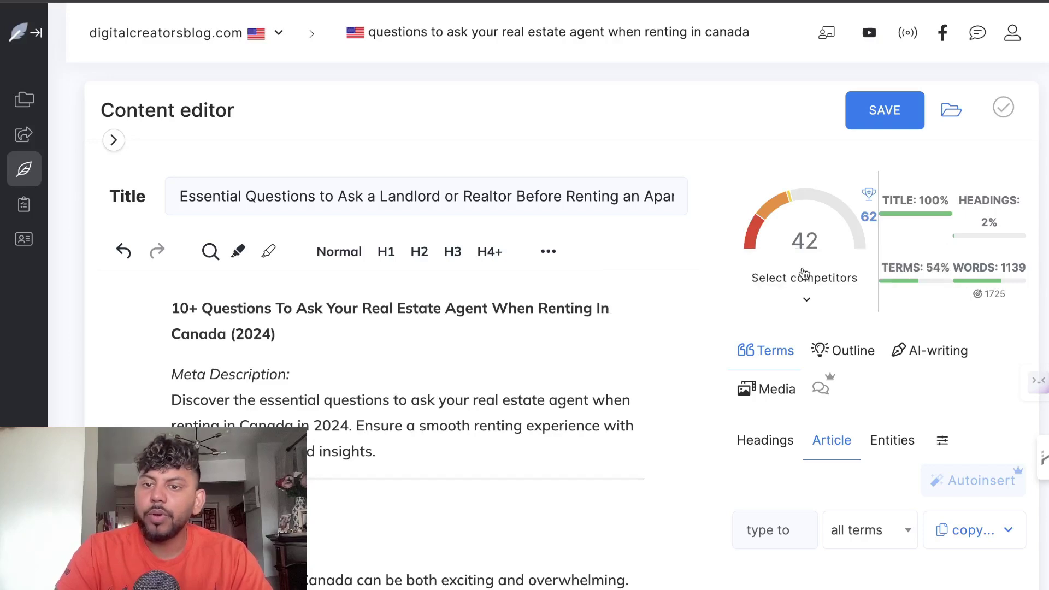
pyautogui.moveTo(982, 286)
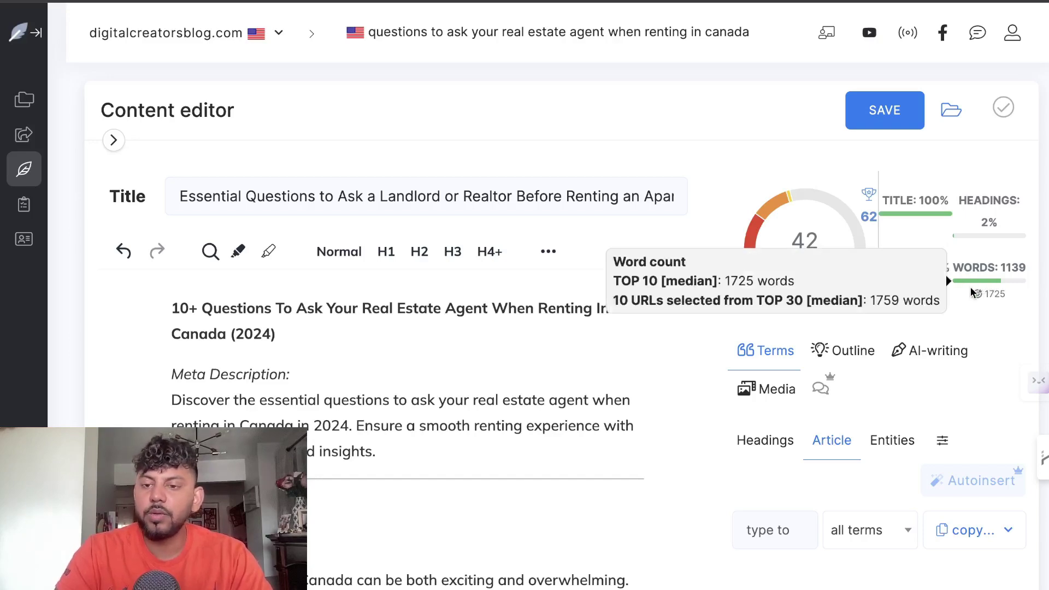
pyautogui.scroll(-3, 632, 322)
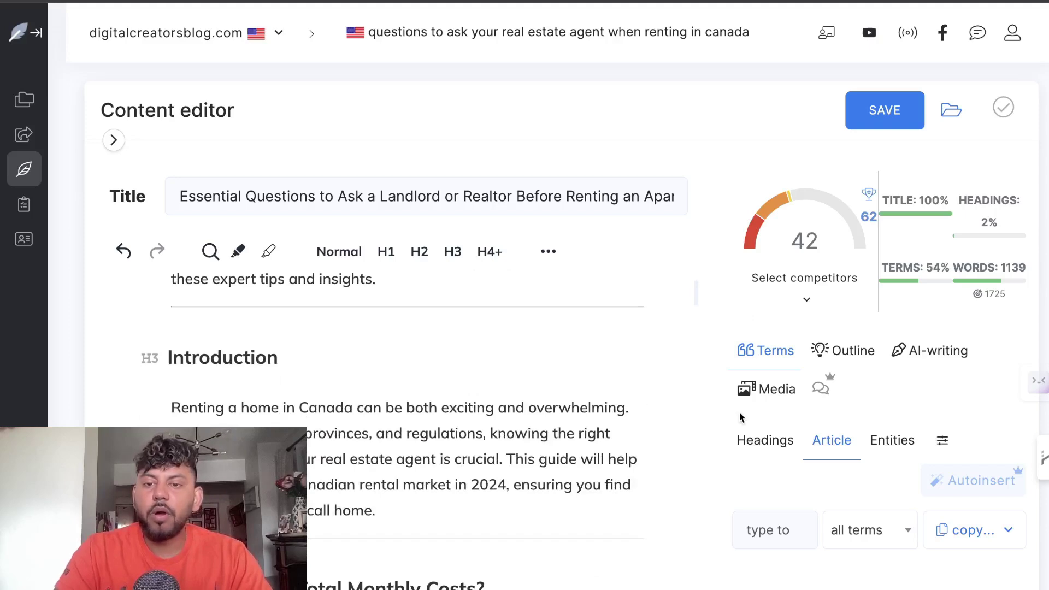
pyautogui.click(746, 437)
pyautogui.scroll(3, 506, 387)
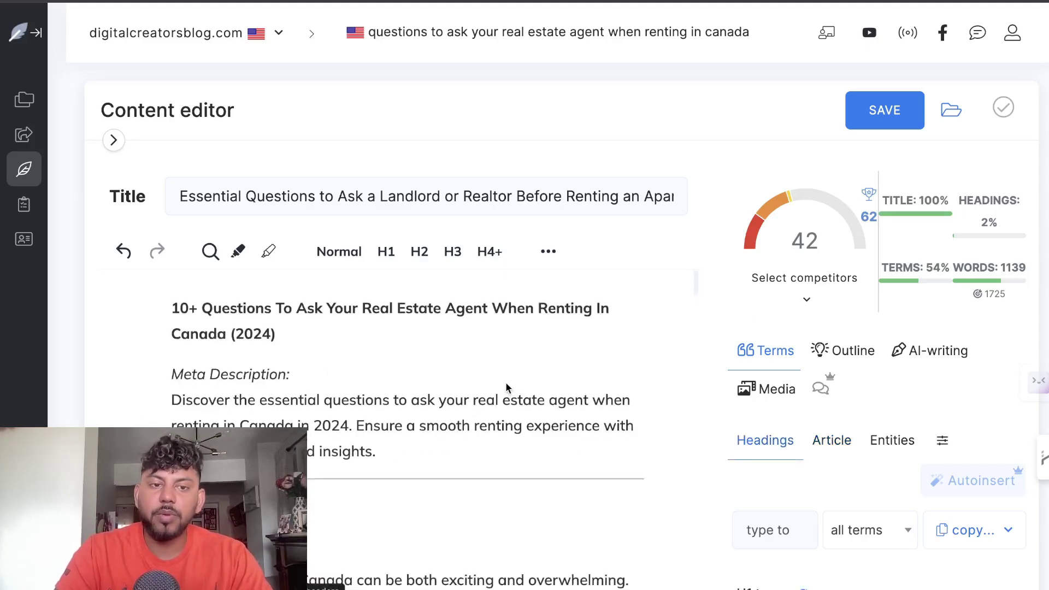
pyautogui.tripleClick(332, 326)
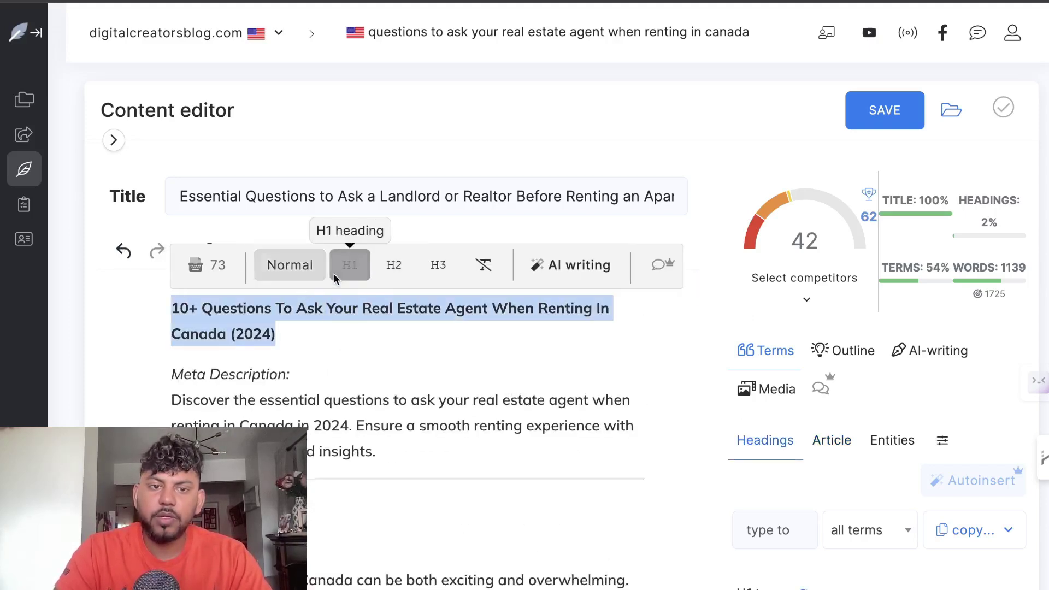
pyautogui.click(350, 267)
pyautogui.click(447, 400)
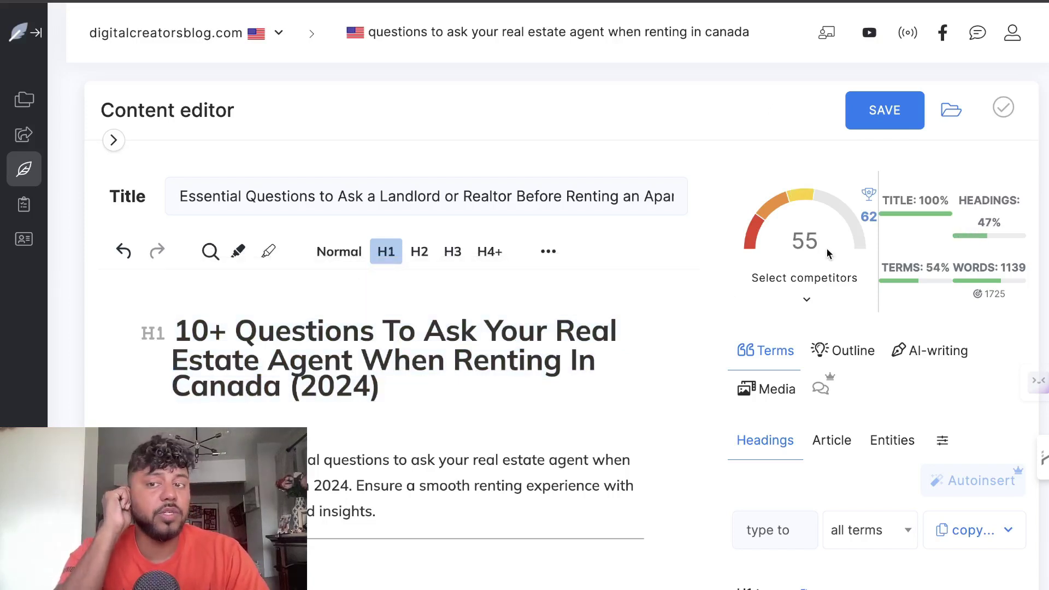
pyautogui.moveTo(857, 220)
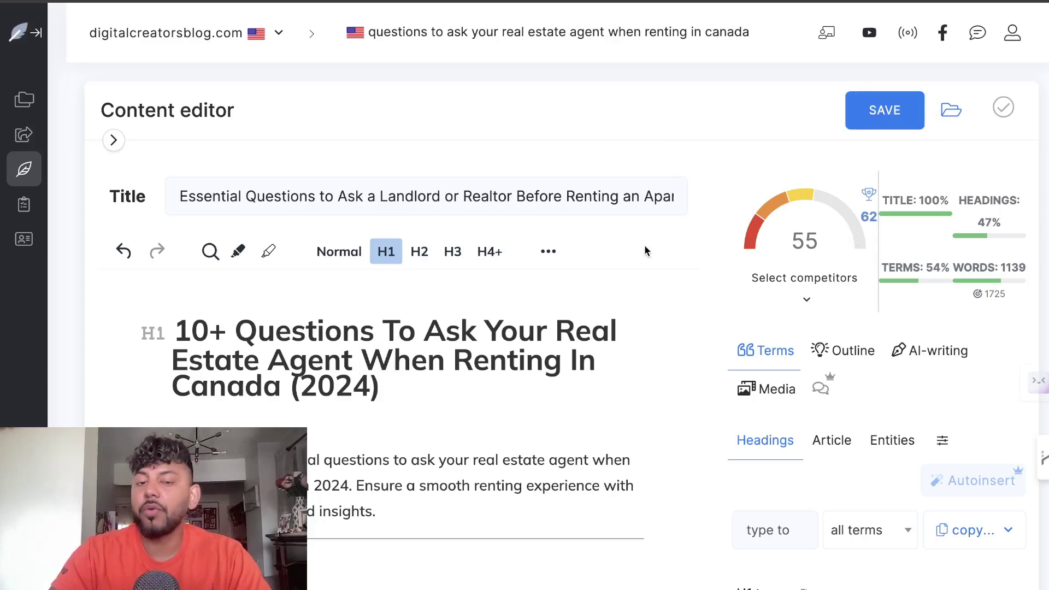
# - Verify the Insurance Bureau of Canada link in the Average Costs Cost bullet, then go back to ChatGPT
pyautogui.scroll(-3, 644, 246)
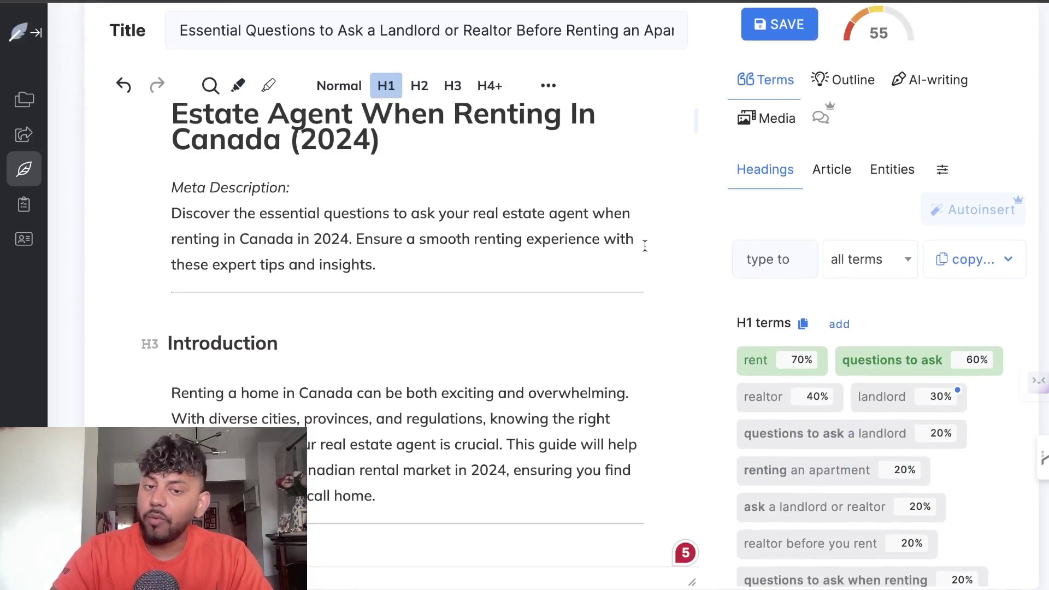
pyautogui.scroll(-15, 644, 245)
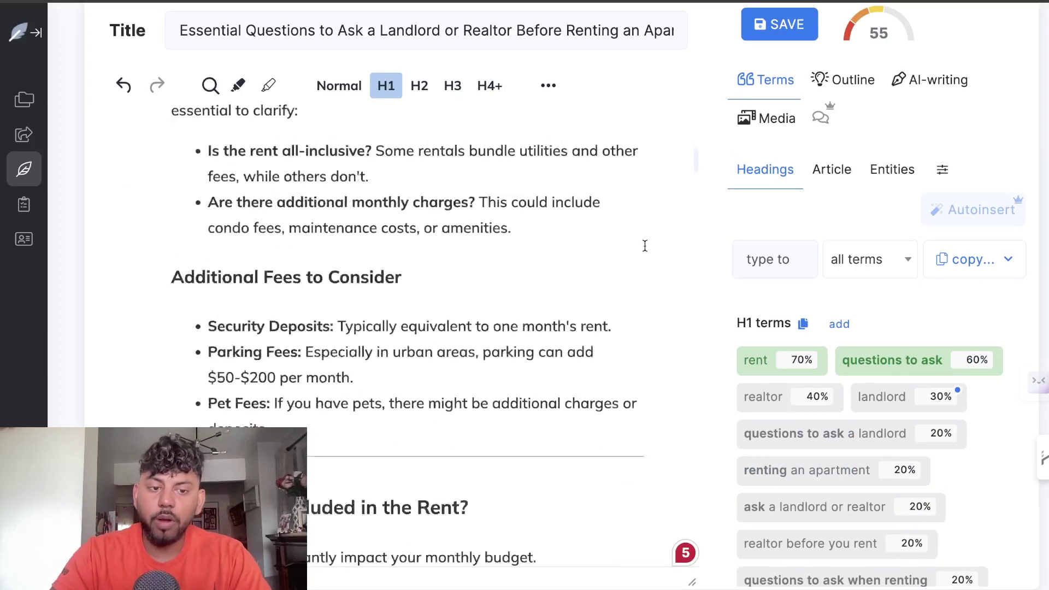
pyautogui.scroll(-15, 644, 246)
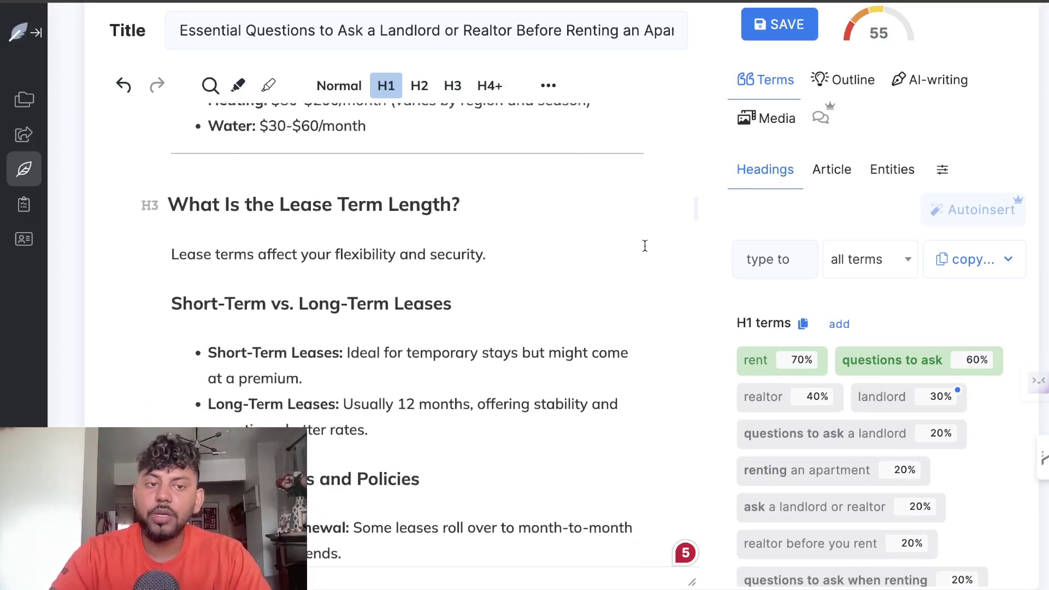
pyautogui.scroll(-15, 644, 246)
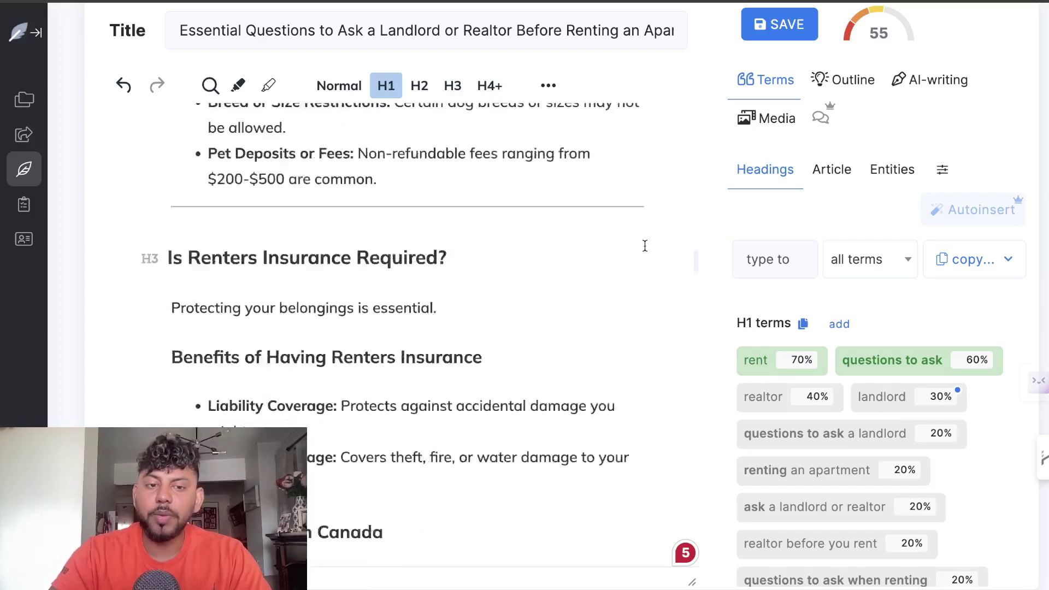
pyautogui.click(388, 372)
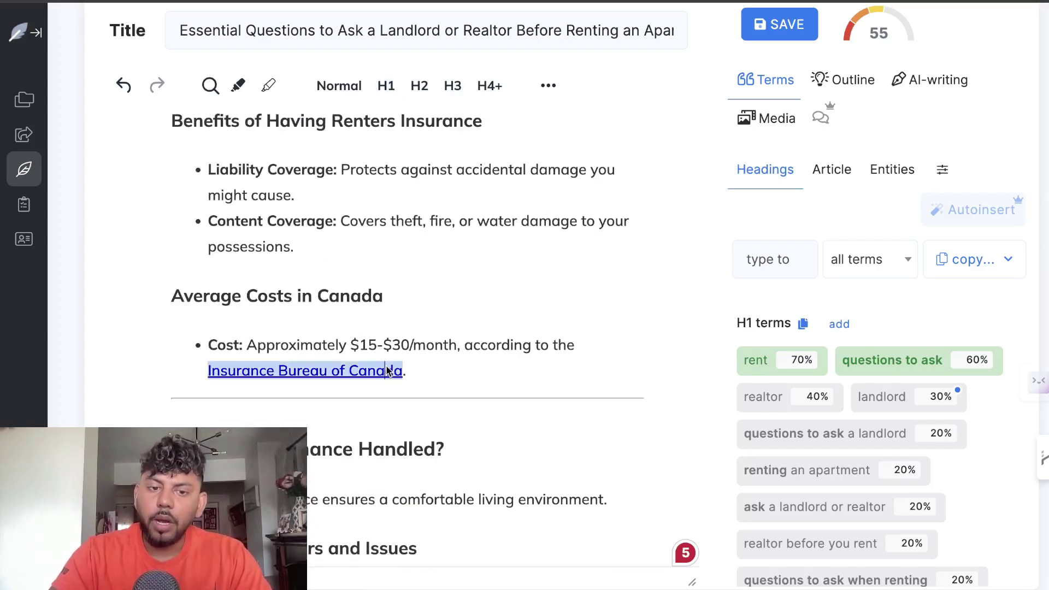
pyautogui.tripleClick(363, 373)
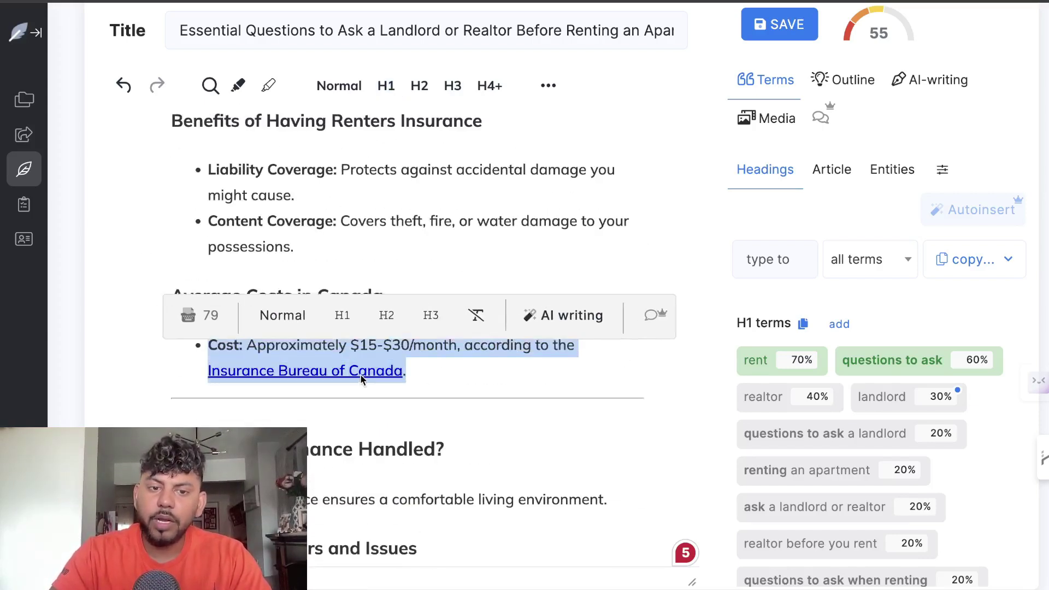
pyautogui.click(357, 375)
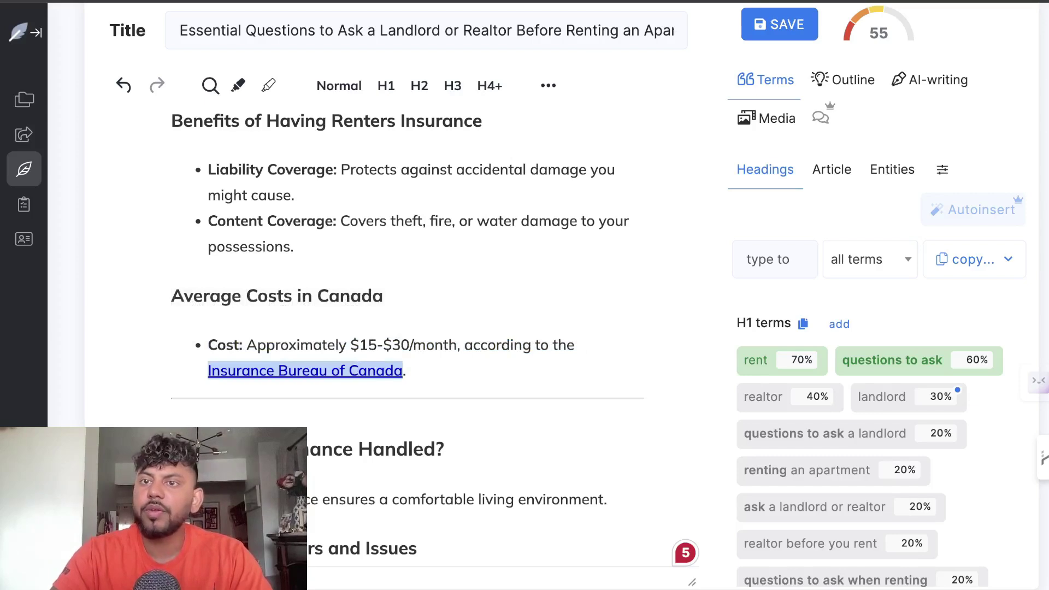
pyautogui.hotkey('ctrl', 'Tab')
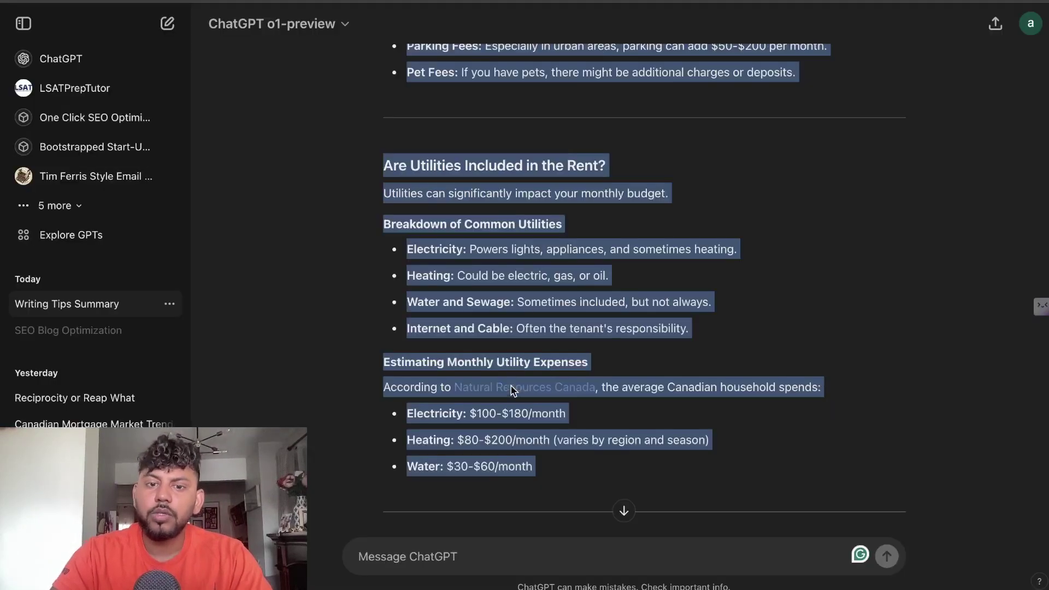
# - Deselect the response and return to the title '10+ Questions To Ask Your Real Estate Agent When Renting In Canada (2024)'
pyautogui.scroll(-15, 493, 394)
pyautogui.click(620, 574)
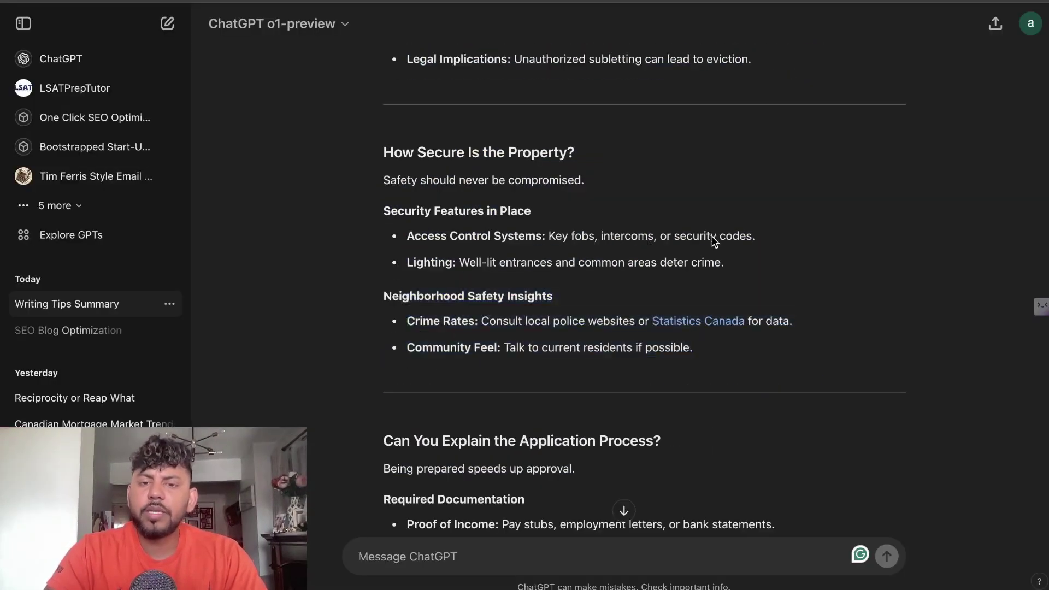
pyautogui.scroll(5, 714, 239)
pyautogui.scroll(20, 714, 240)
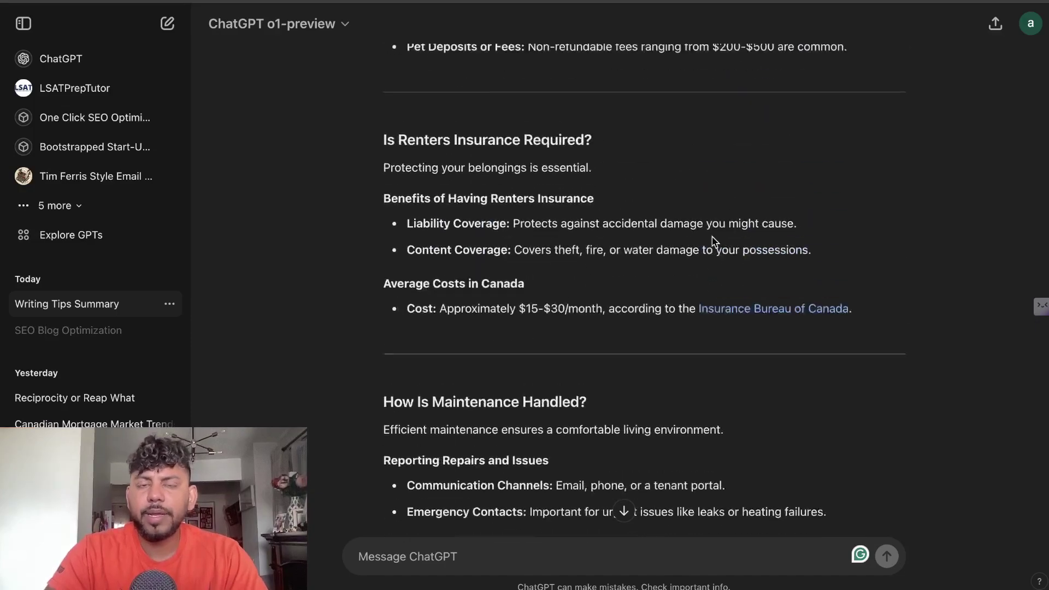
pyautogui.scroll(6, 714, 240)
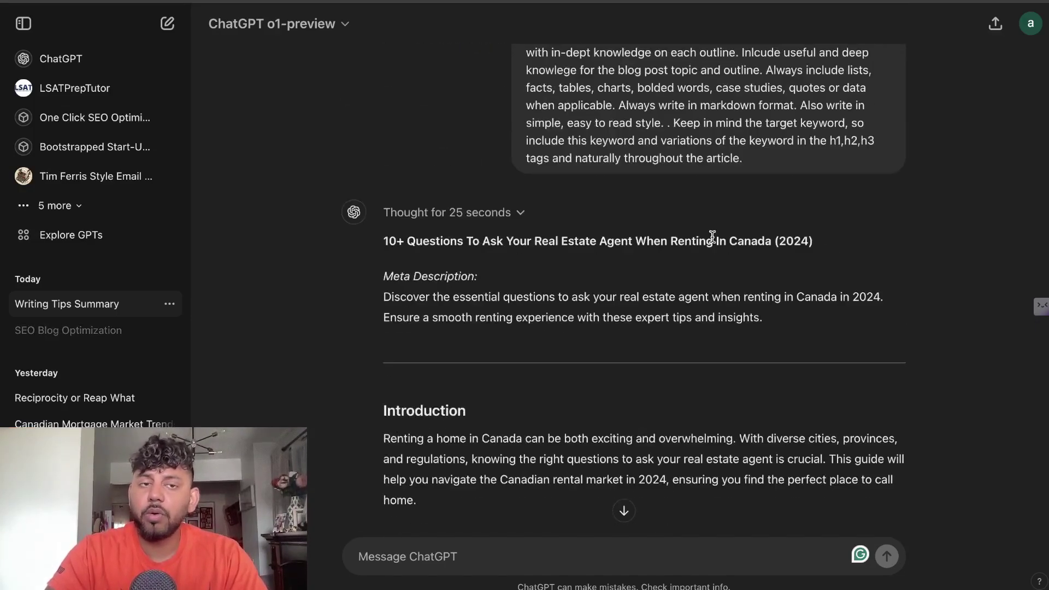